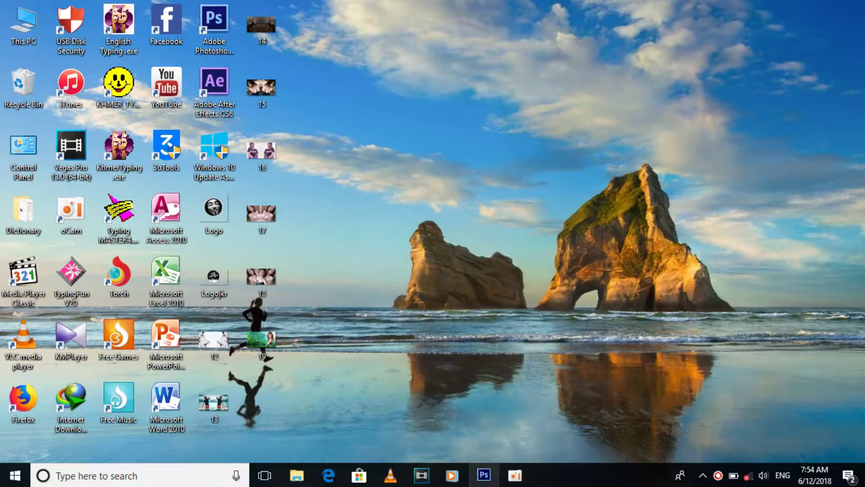
Restore Photoshop and create a new blank 1280 × 720 px, 300 ppi RGB document.
click(485, 478)
click(8, 65)
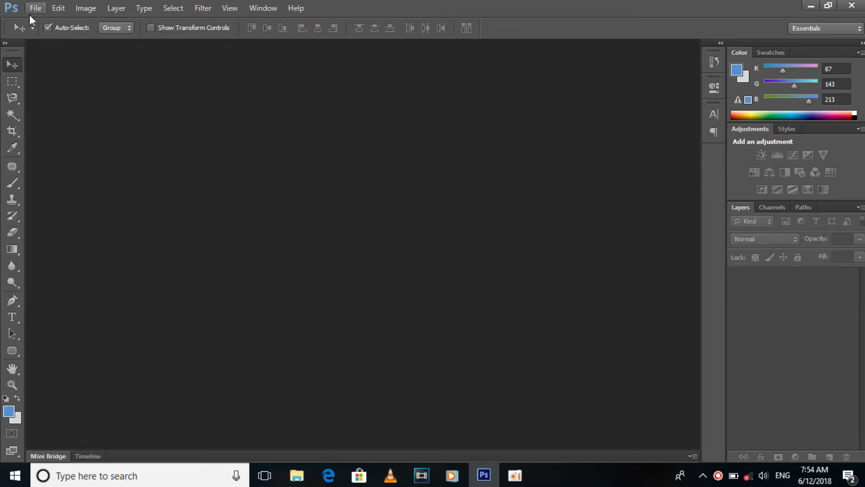
click(35, 8)
click(34, 23)
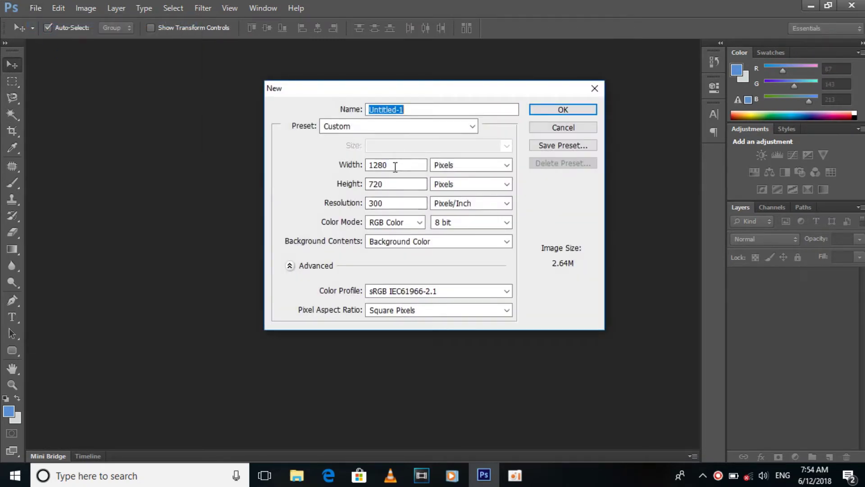
double_click(394, 166)
key(Tab)
double_click(383, 203)
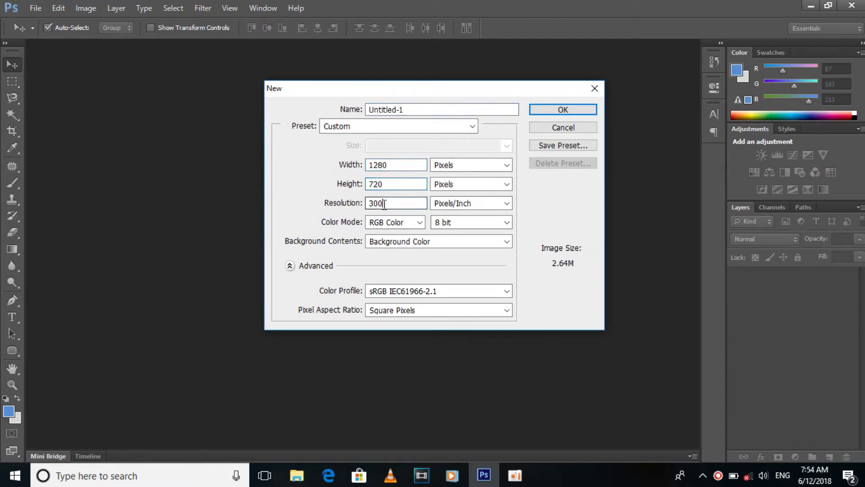
click(460, 166)
click(458, 171)
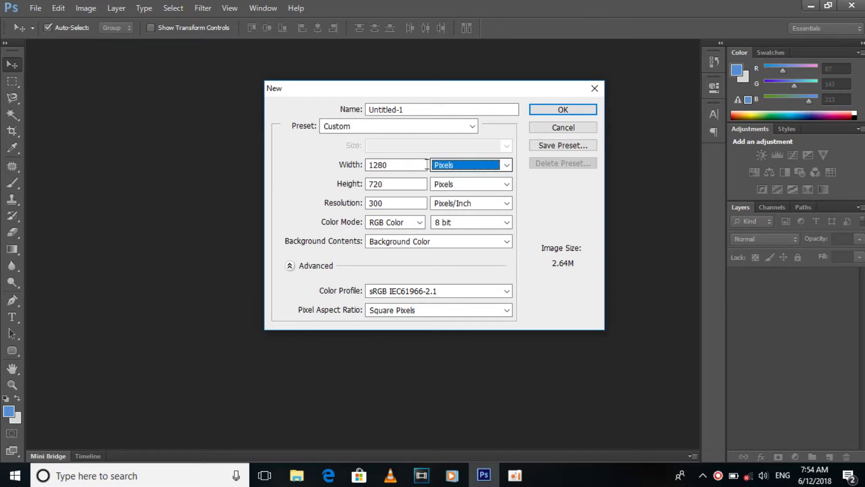
click(555, 111)
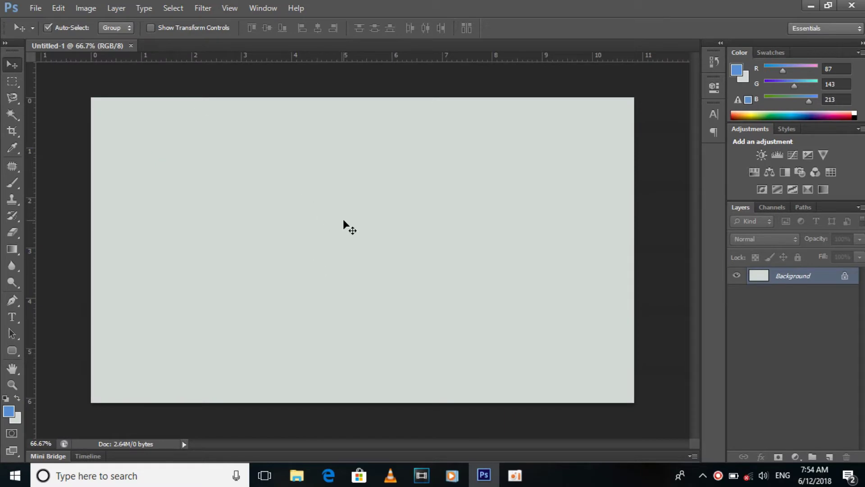
Drag IMG_2408 from the pictures folder in File Explorer into Photoshop as a new document.
click(296, 475)
click(178, 287)
click(792, 41)
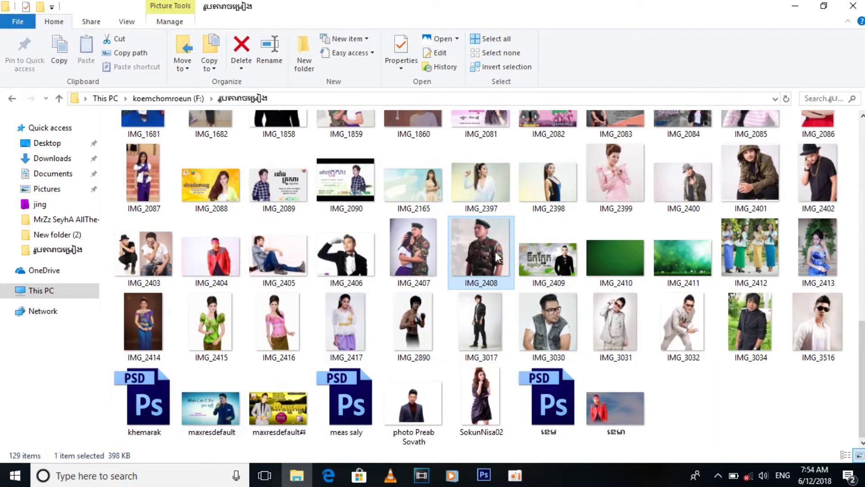
mouse_move(487, 241)
mouse_down()
mouse_move(492, 445)
mouse_move(493, 238)
mouse_up()
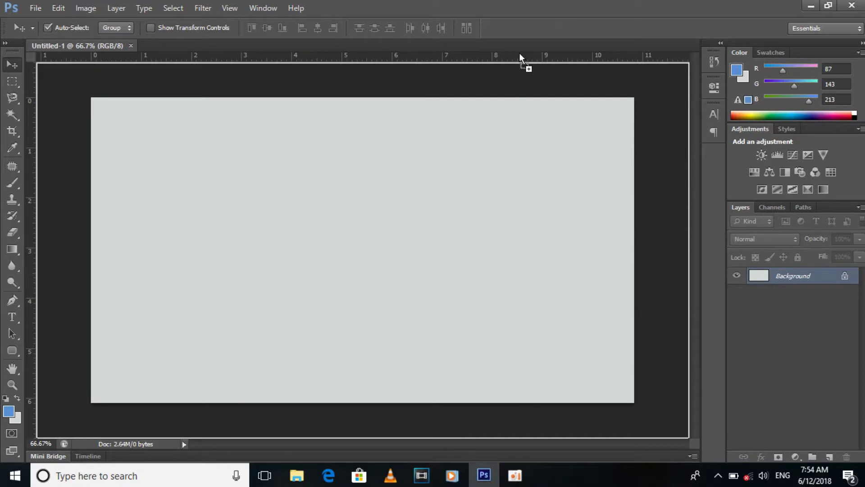
drag(519, 53, 521, 43)
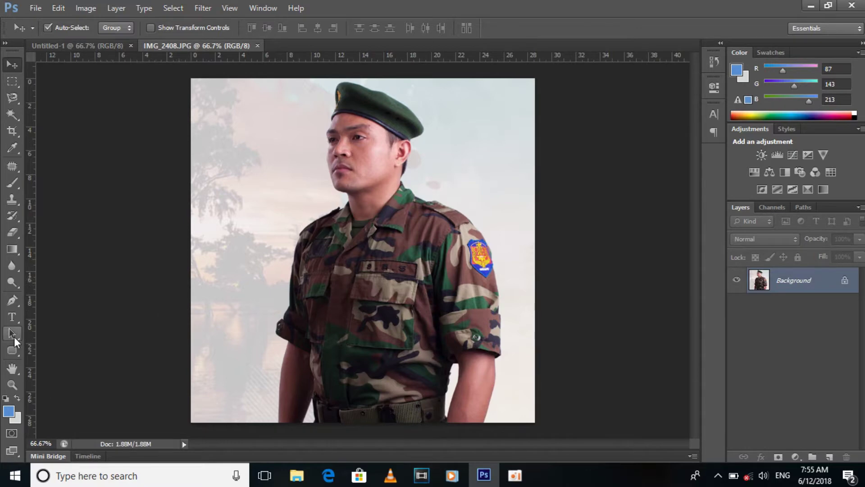
With the Pen Tool, zoom in and anchor a path up the soldier's left arm edge.
click(13, 302)
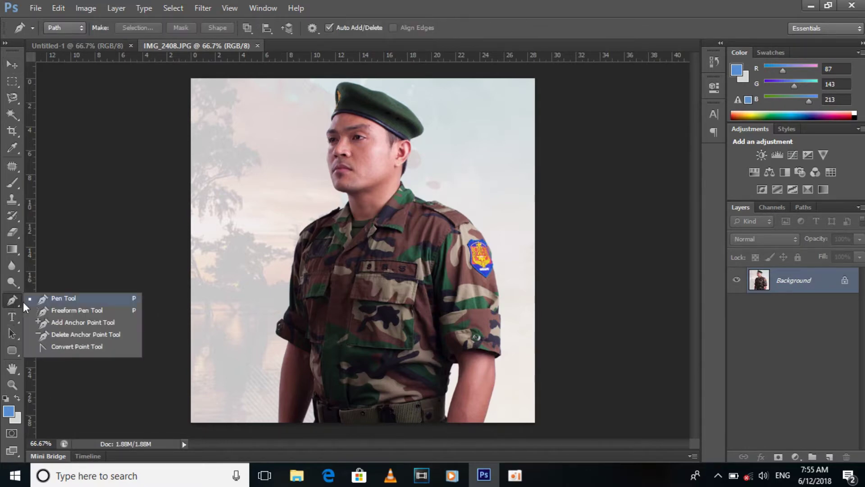
click(52, 297)
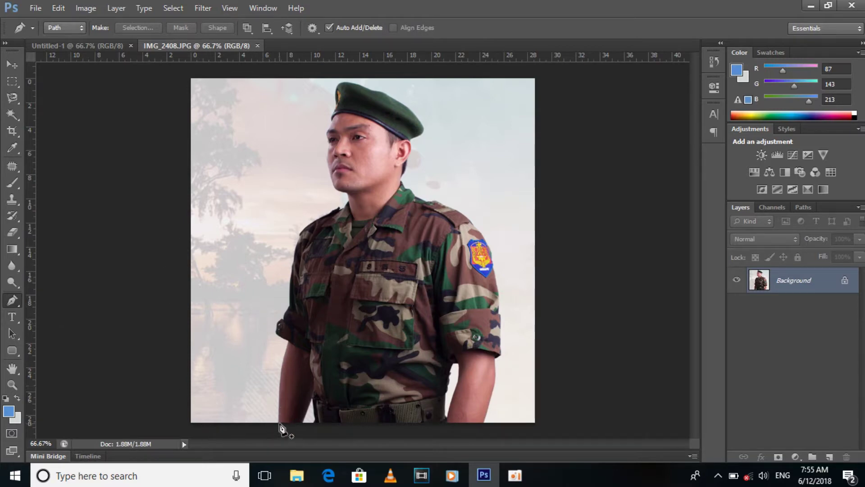
scroll(284, 424, up, 3)
scroll(284, 423, up, 1)
scroll(284, 423, up, 2)
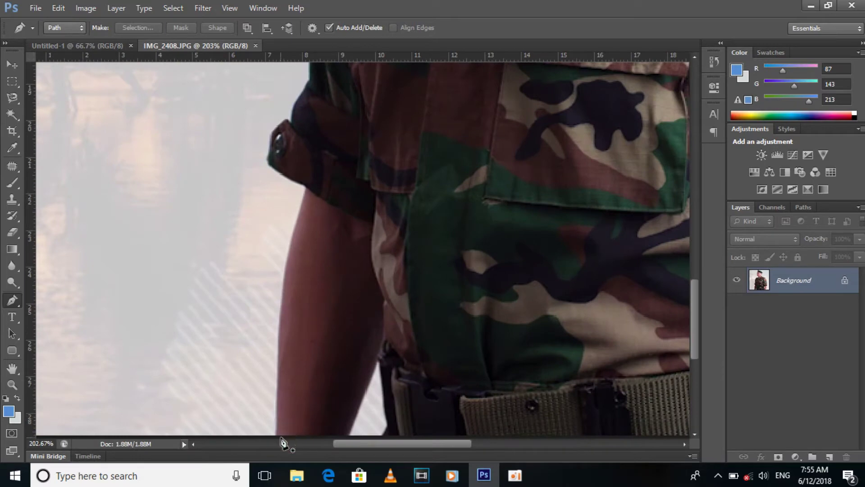
click(383, 437)
click(391, 429)
click(384, 361)
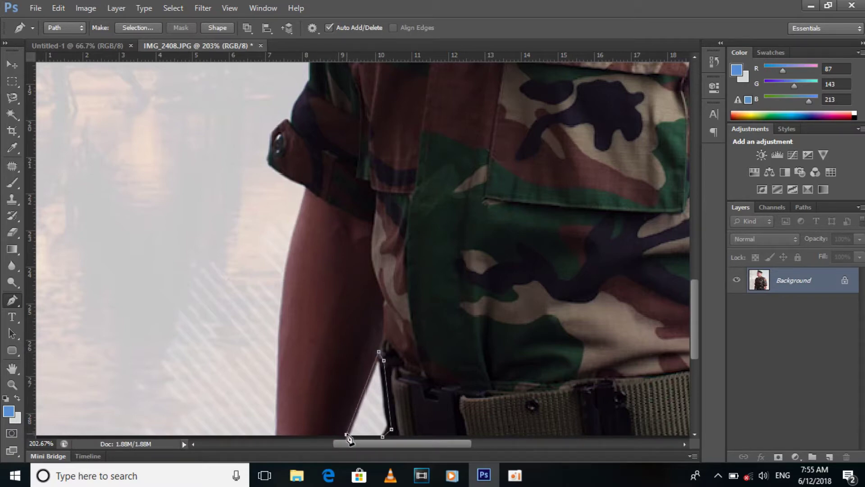
click(280, 339)
click(289, 251)
click(311, 185)
Trace Pen anchors around the lower sleeve and its button edge.
scroll(324, 180, down, 1)
scroll(325, 180, down, 1)
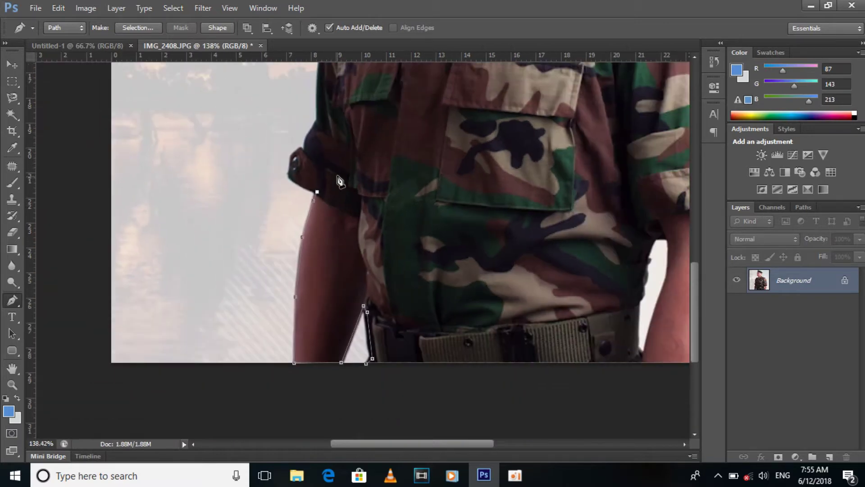
scroll(337, 175, up, 1)
scroll(336, 175, up, 2)
mouse_move(338, 174)
mouse_down()
mouse_move(344, 271)
mouse_move(329, 344)
mouse_up()
click(270, 349)
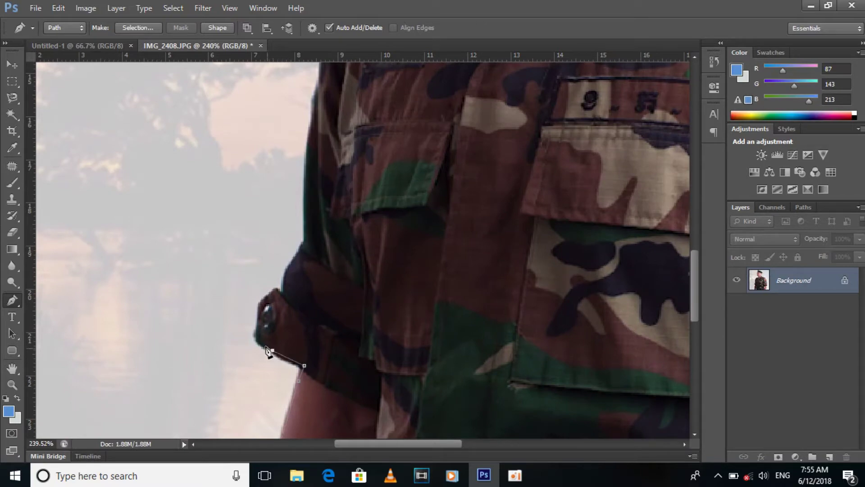
click(260, 307)
click(274, 292)
click(281, 295)
click(286, 273)
click(301, 248)
click(305, 213)
Extend the path up the sleeve and along the shoulder to its tip.
scroll(328, 313, up, 4)
scroll(325, 315, up, 2)
click(311, 311)
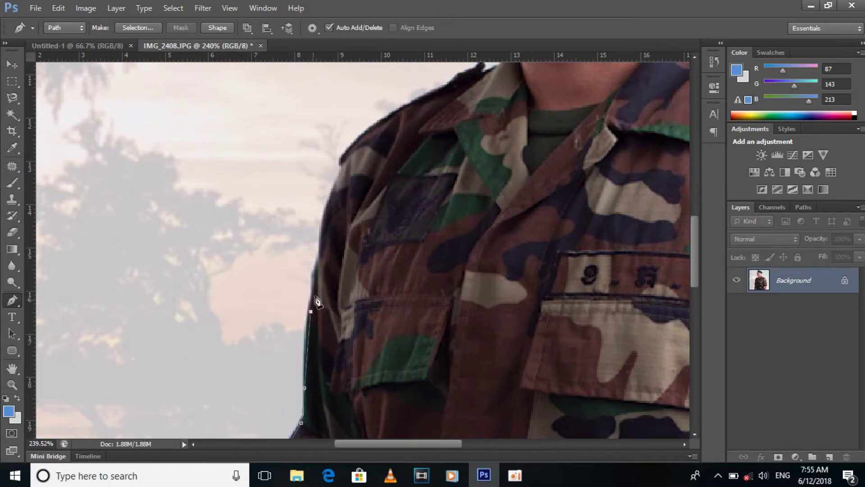
click(325, 215)
click(339, 173)
click(354, 147)
click(382, 122)
click(419, 103)
click(454, 84)
Trace the path up the neck edge to under the chin.
drag(493, 56, 444, 221)
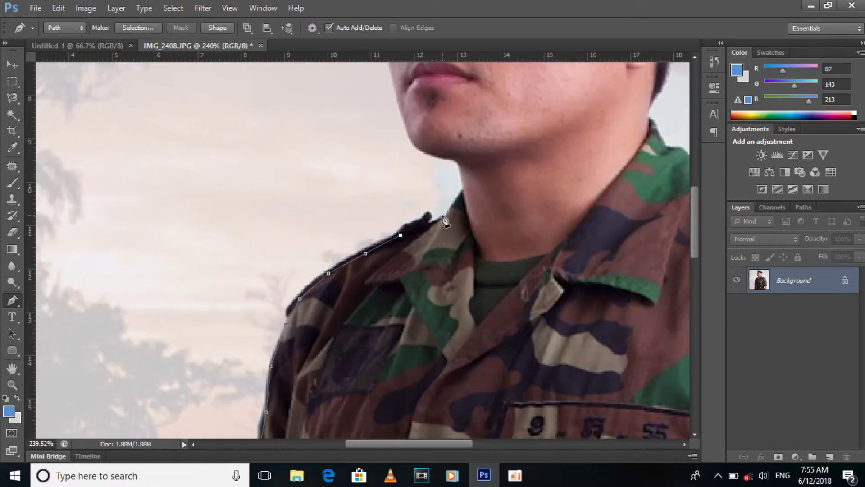
click(440, 219)
click(457, 202)
click(463, 190)
click(457, 160)
click(423, 150)
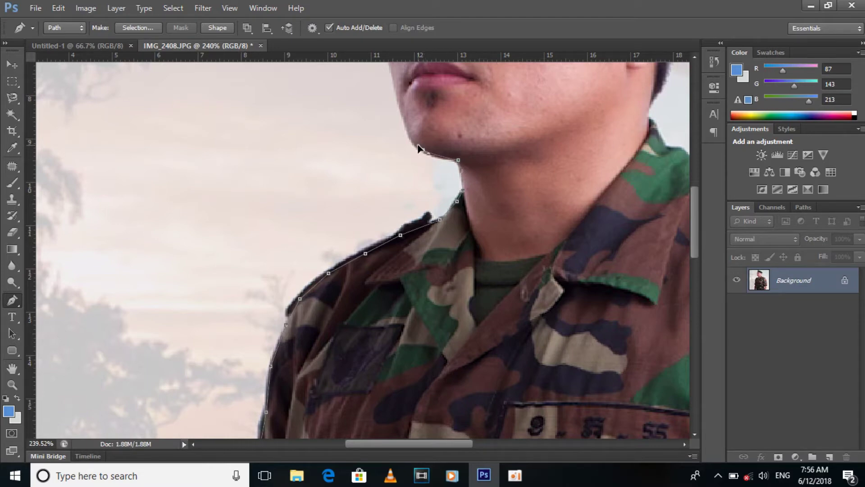
Add Pen anchors along the soldier's jawline and face edge.
drag(440, 130, 448, 245)
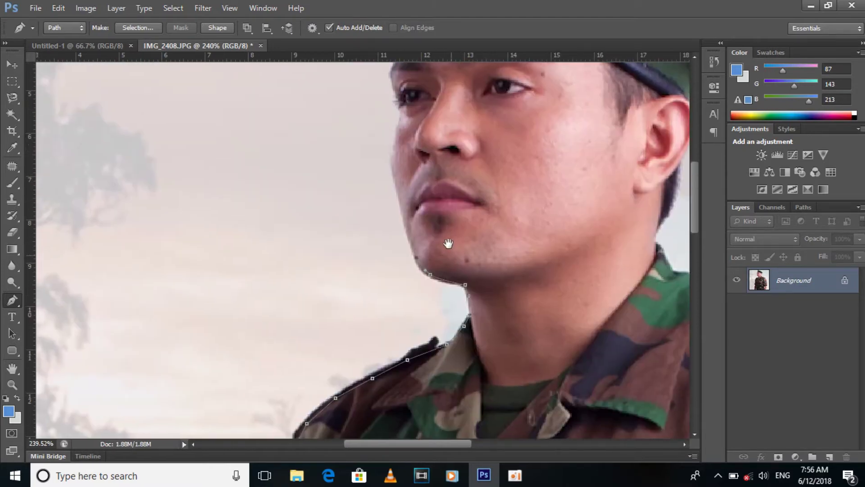
click(404, 219)
click(394, 176)
click(395, 140)
scroll(401, 190, up, 3)
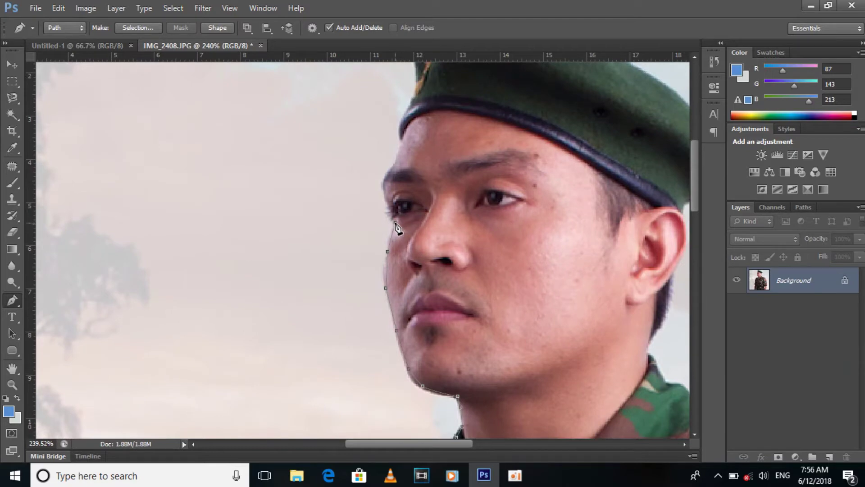
scroll(397, 227, down, 10)
scroll(398, 228, right, 10)
scroll(487, 292, down, 3)
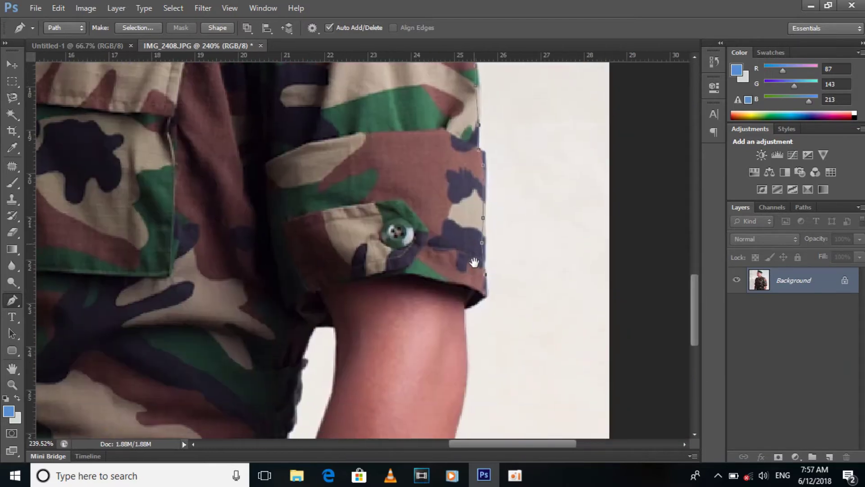
Trace anchors from the right sleeve corner down the right arm to its bottom edge.
click(484, 293)
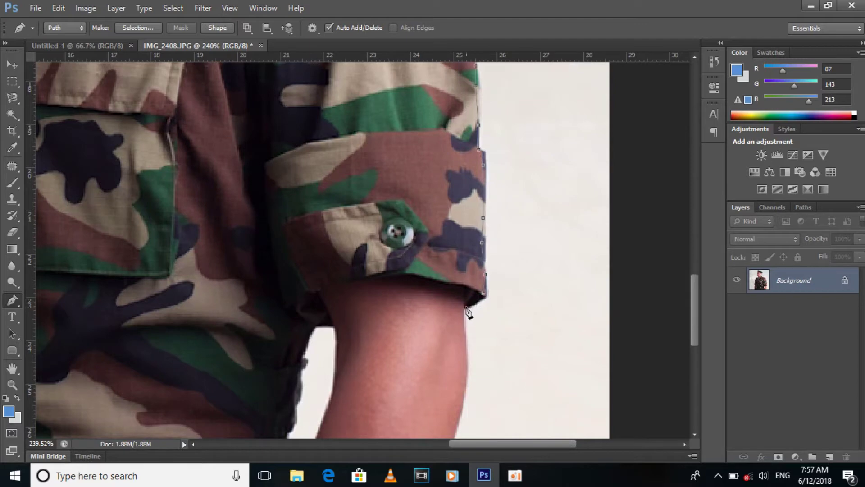
click(465, 329)
click(465, 382)
click(456, 428)
scroll(444, 315, down, 2)
scroll(456, 224, down, 3)
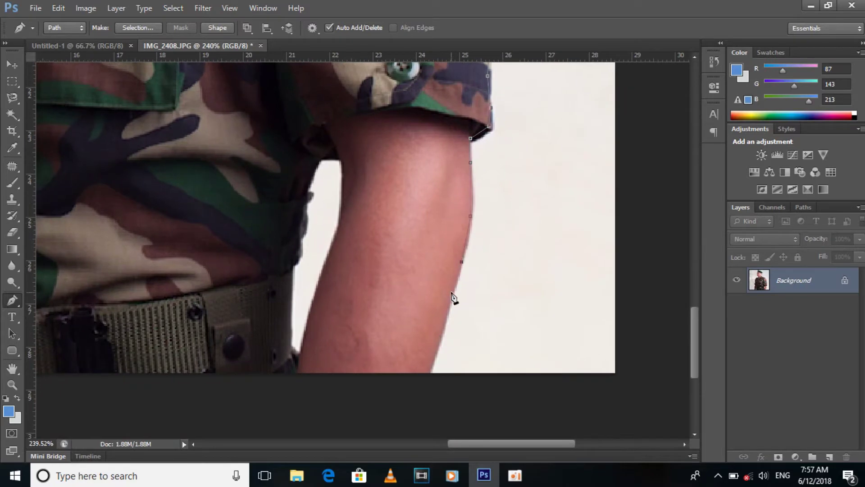
click(450, 294)
click(439, 340)
click(429, 374)
scroll(342, 368, down, 2)
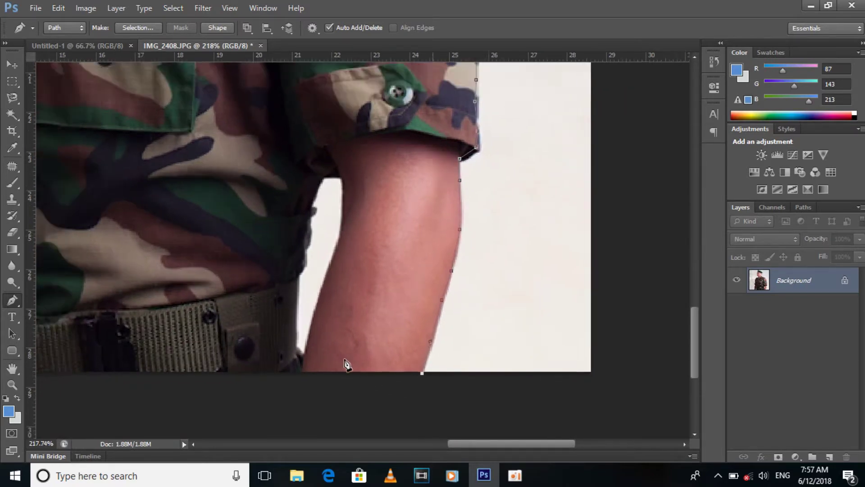
scroll(307, 377, down, 2)
Run the path along the image's bottom edge and close it at the starting anchor.
click(194, 370)
scroll(194, 373, down, 1)
scroll(180, 370, down, 1)
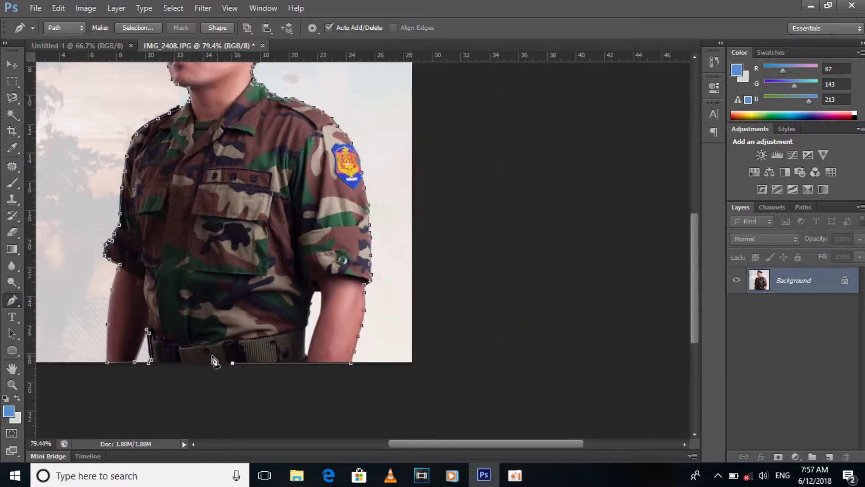
click(150, 362)
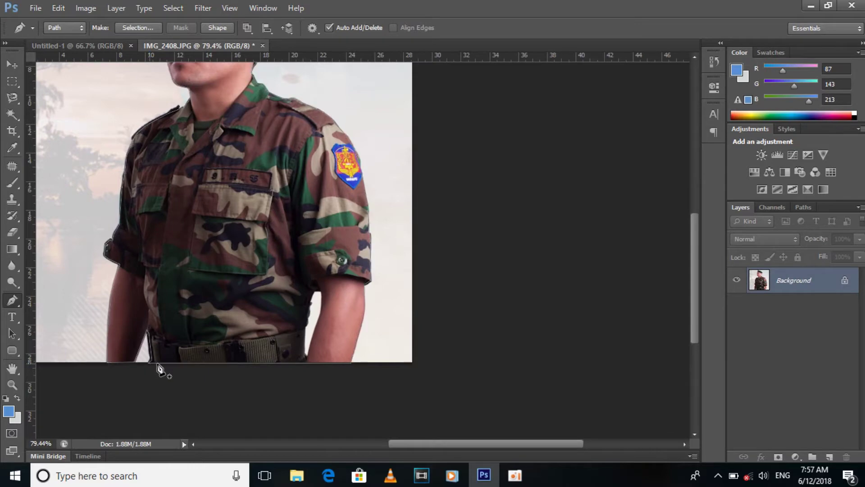
scroll(269, 227, down, 1)
scroll(267, 251, down, 1)
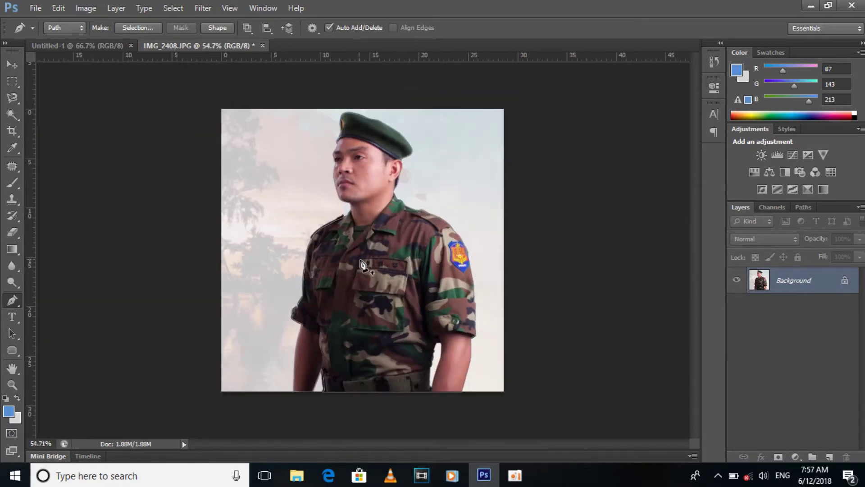
right_click(378, 237)
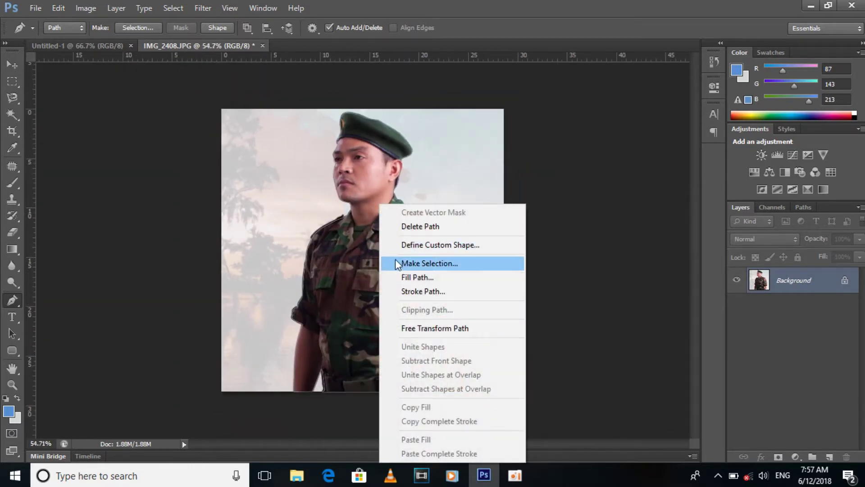
Convert the closed path into a selection feathered by 0.3 pixels.
click(429, 266)
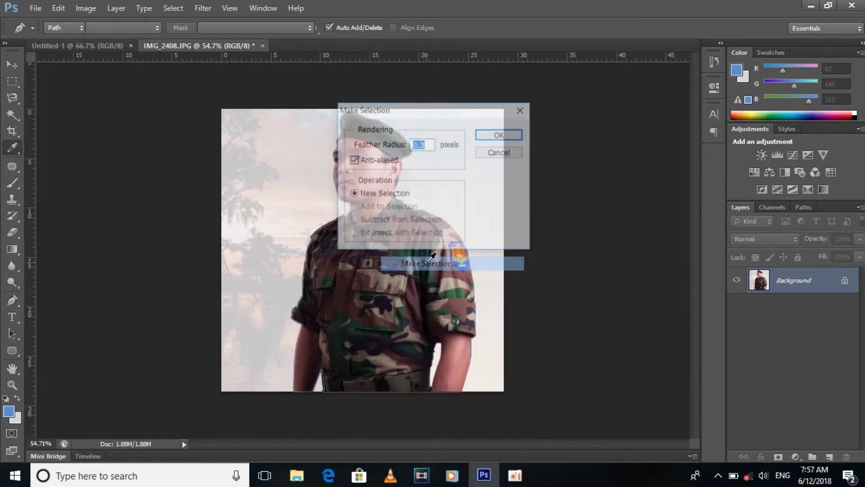
double_click(423, 144)
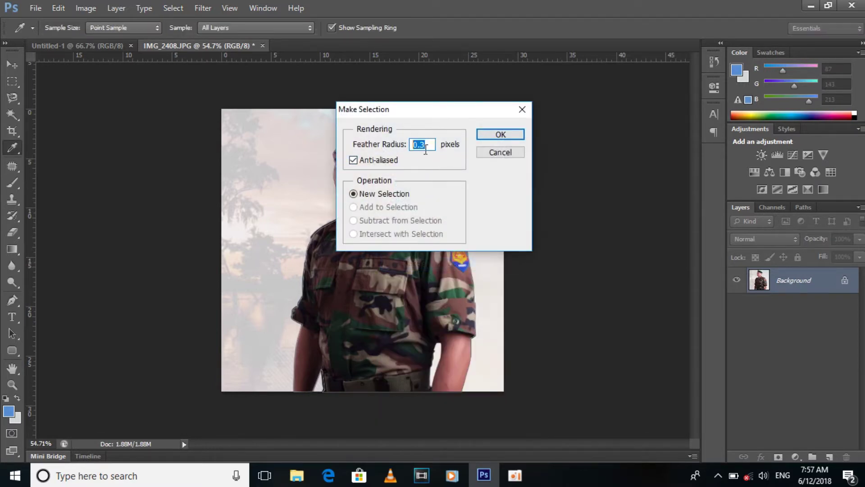
click(488, 134)
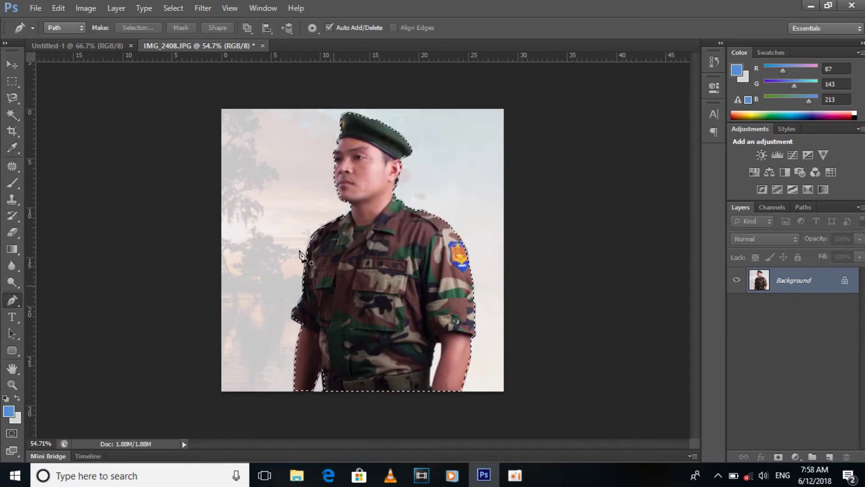
click(173, 8)
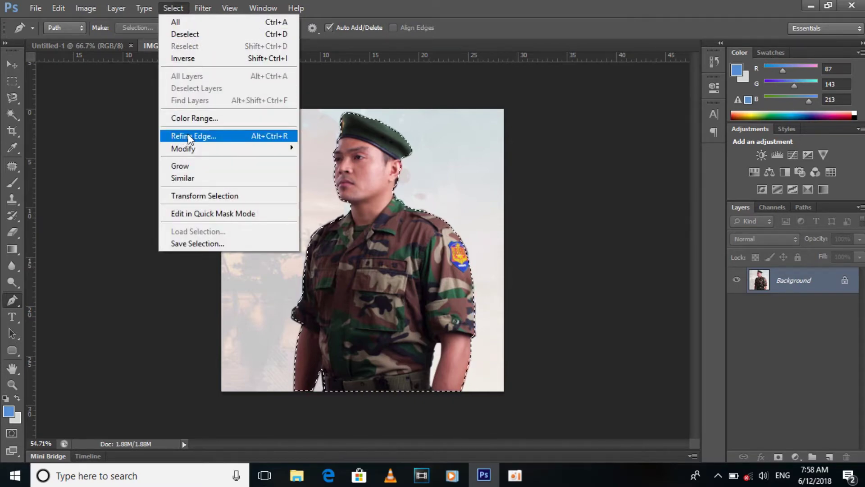
In Refine Edge, preview On Layers and brush the edges along the soldier's shoulder and arm.
click(190, 137)
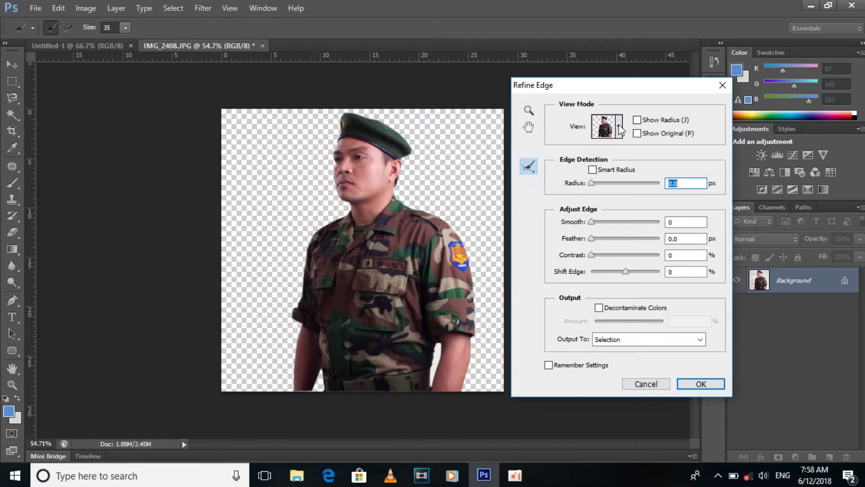
click(620, 127)
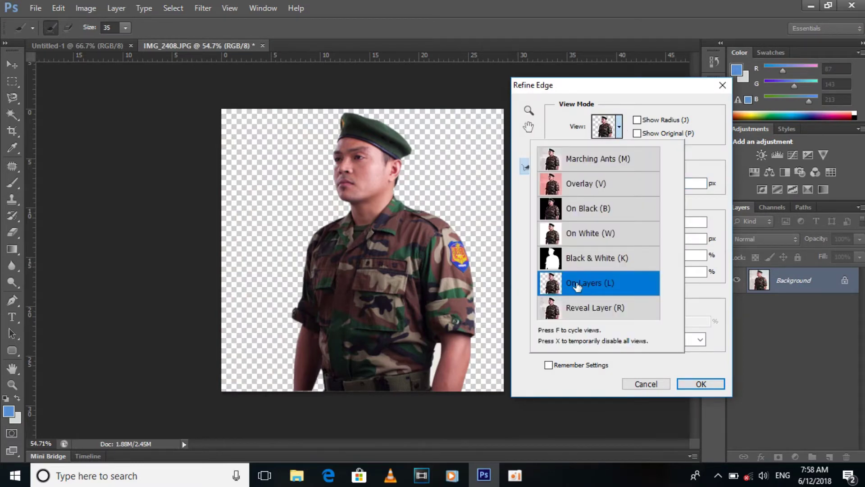
click(609, 121)
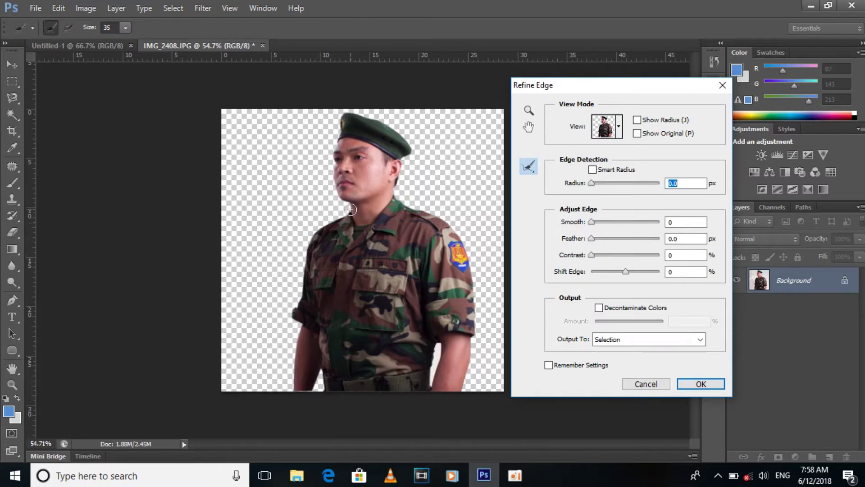
mouse_move(350, 209)
mouse_down()
mouse_move(307, 242)
mouse_move(292, 314)
mouse_move(306, 392)
mouse_up()
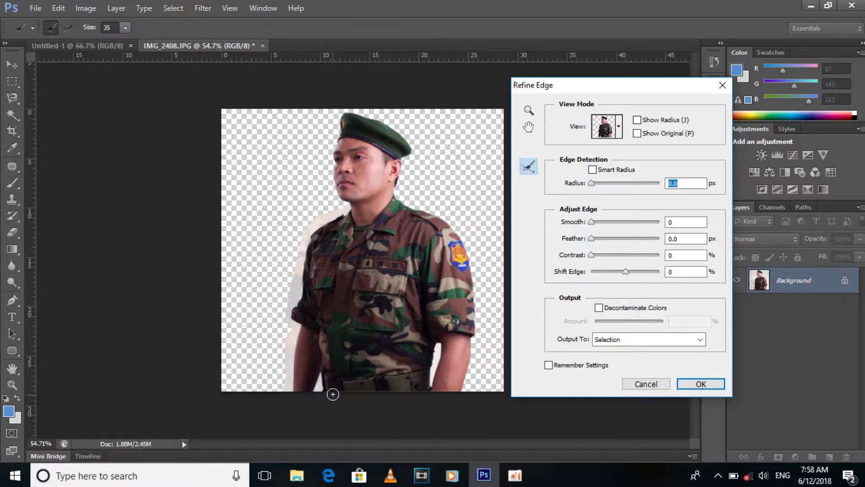
mouse_move(458, 398)
mouse_down()
mouse_move(476, 327)
mouse_move(465, 248)
mouse_move(449, 222)
mouse_move(396, 199)
mouse_move(409, 153)
mouse_move(404, 138)
mouse_move(359, 116)
mouse_move(341, 122)
mouse_move(332, 158)
mouse_move(345, 212)
mouse_up()
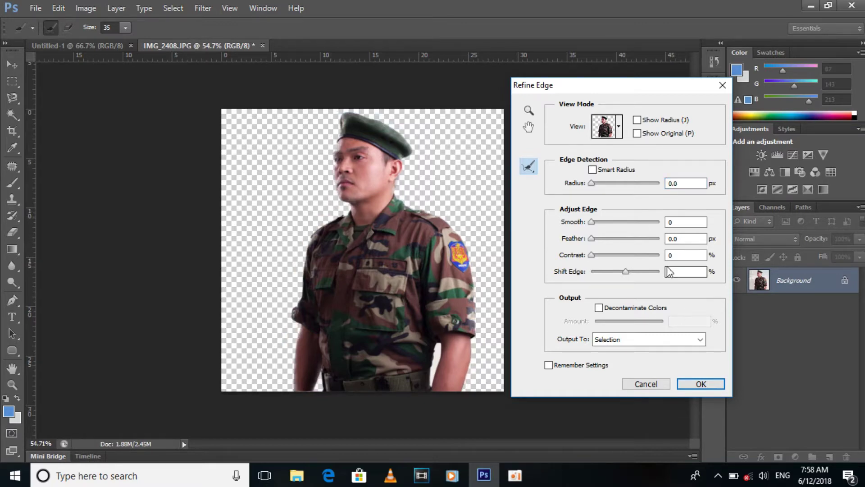
Set Smooth 20 and Contrast 30, and output to a New Layer with Layer Mask.
click(671, 222)
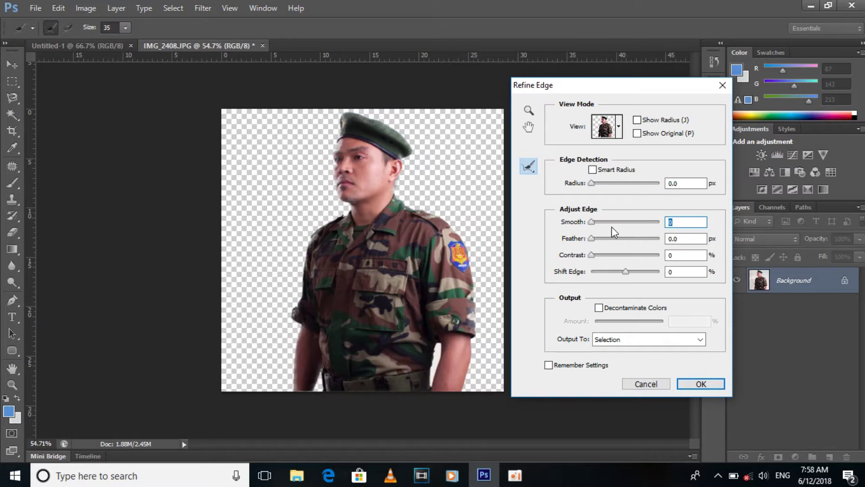
text(3)
key(BackSpace)
text(2)
key(Tab)
key(Tab)
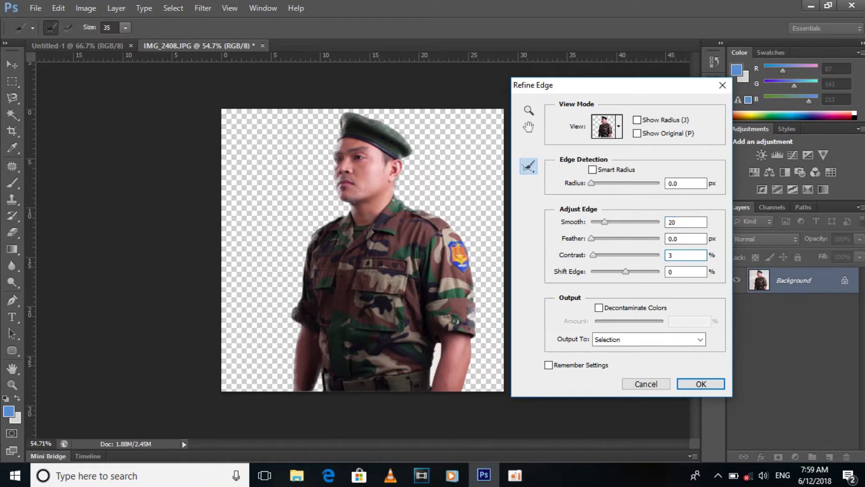
click(641, 340)
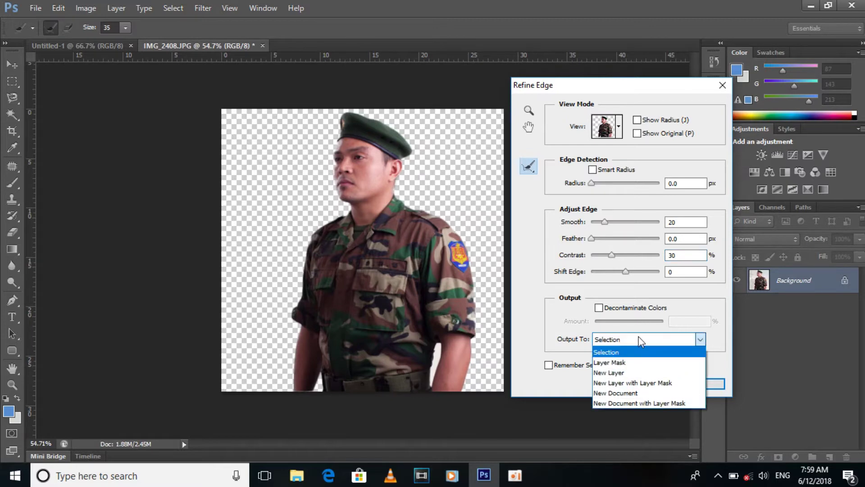
click(630, 382)
click(698, 386)
key(p)
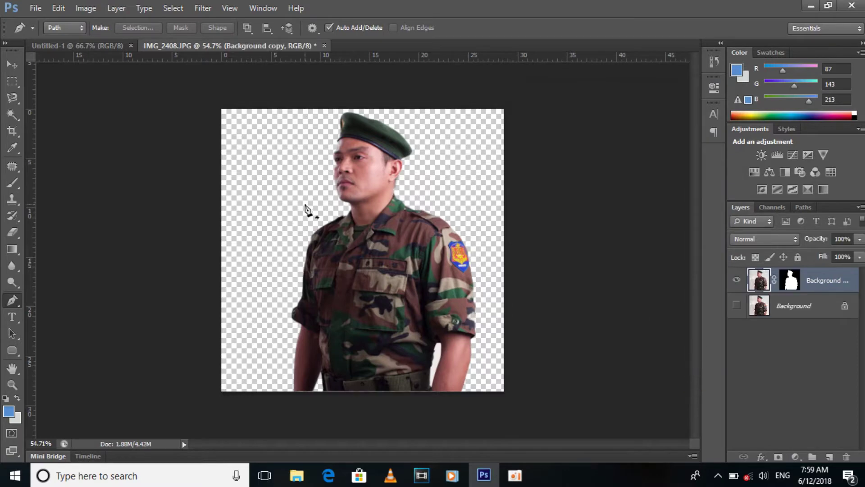
click(10, 65)
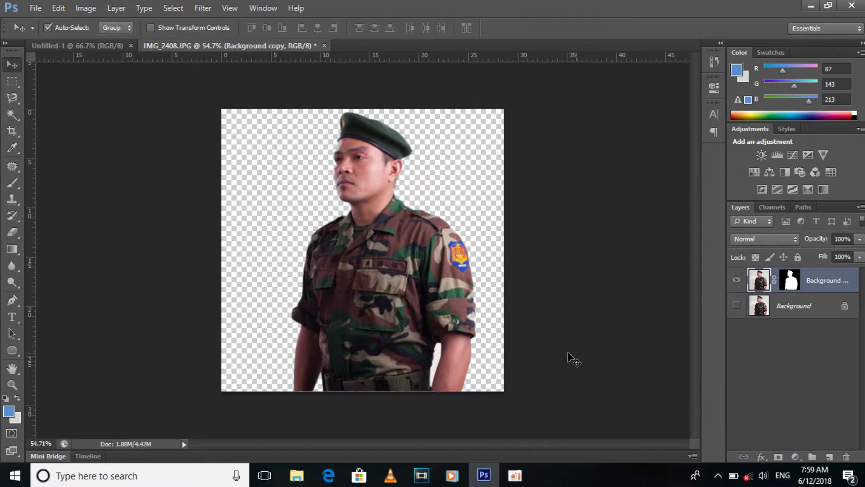
Drag the cut-out soldier layer into the Untitled-1 banner toward its left side.
scroll(388, 248, up, 1)
drag(390, 256, 384, 249)
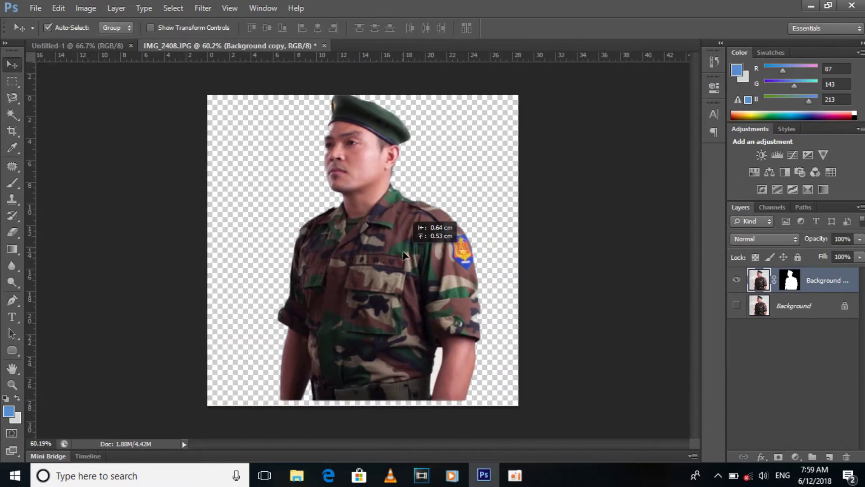
drag(392, 284, 93, 48)
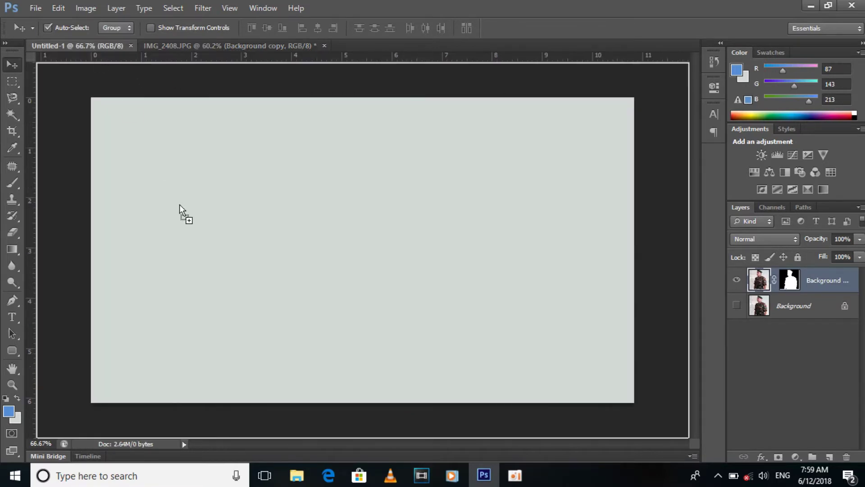
mouse_move(93, 48)
mouse_down()
mouse_move(279, 288)
mouse_move(266, 285)
mouse_up()
right_click(251, 251)
click(209, 230)
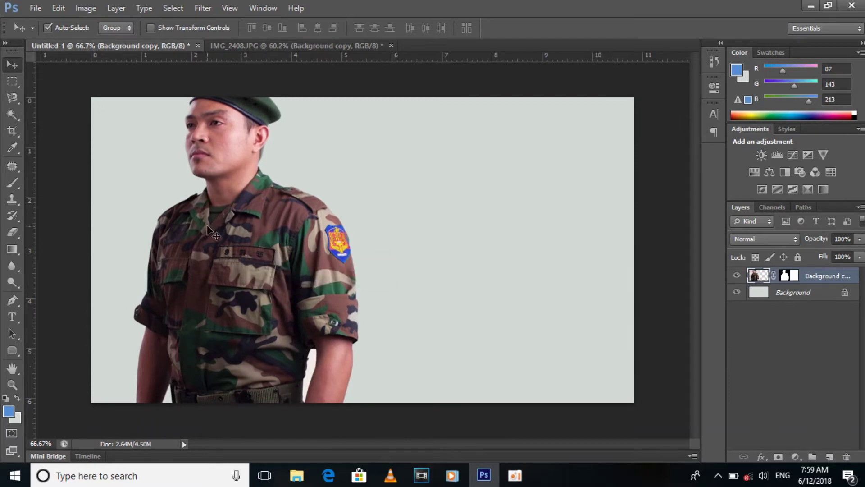
Flip the soldier horizontally, scale him to about 78%, and position him at the left.
key(ctrl+t)
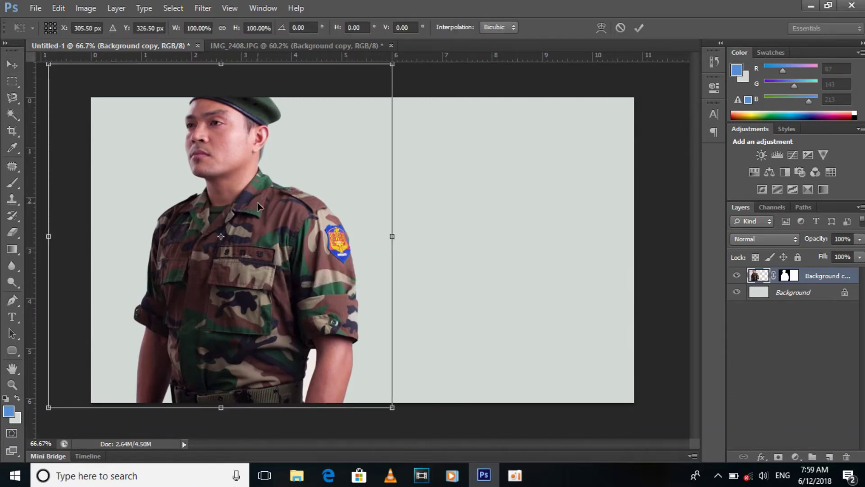
scroll(257, 206, down, 2)
right_click(254, 203)
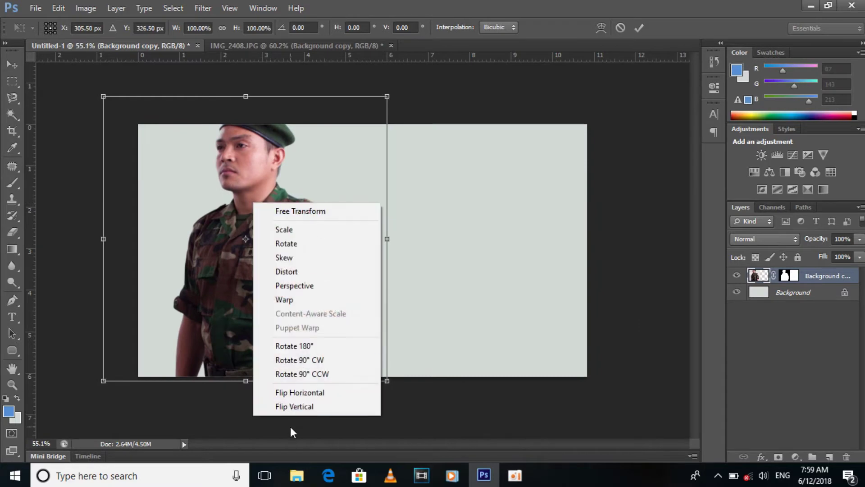
click(306, 393)
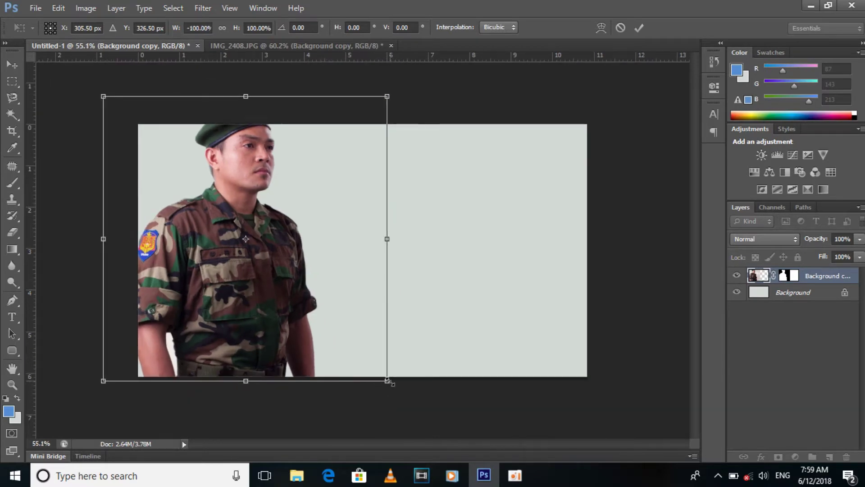
drag(389, 381, 351, 359)
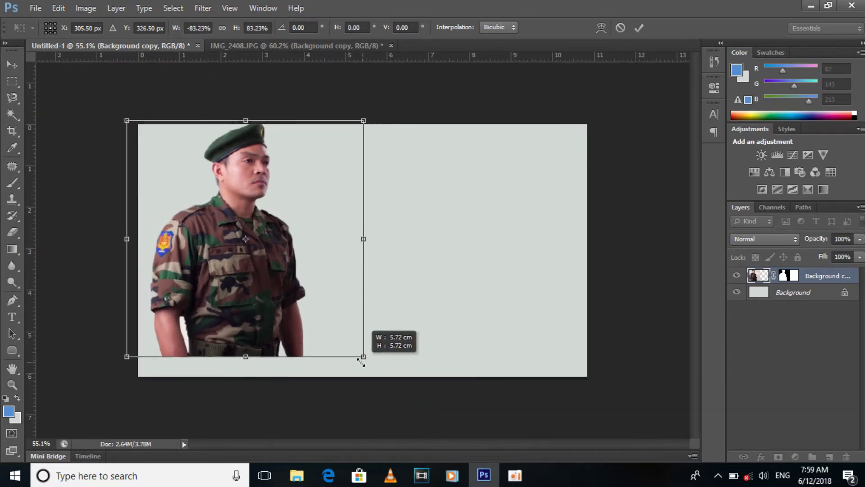
mouse_move(259, 270)
mouse_down()
mouse_move(263, 280)
mouse_move(266, 269)
mouse_up()
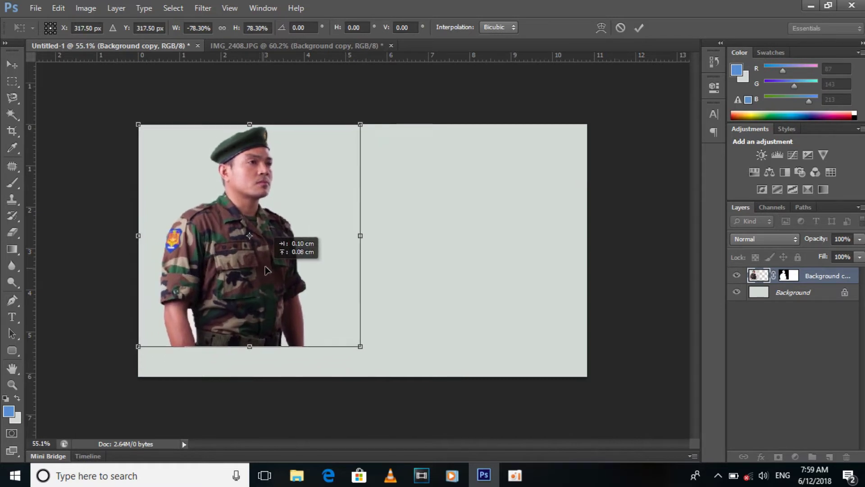
key(Return)
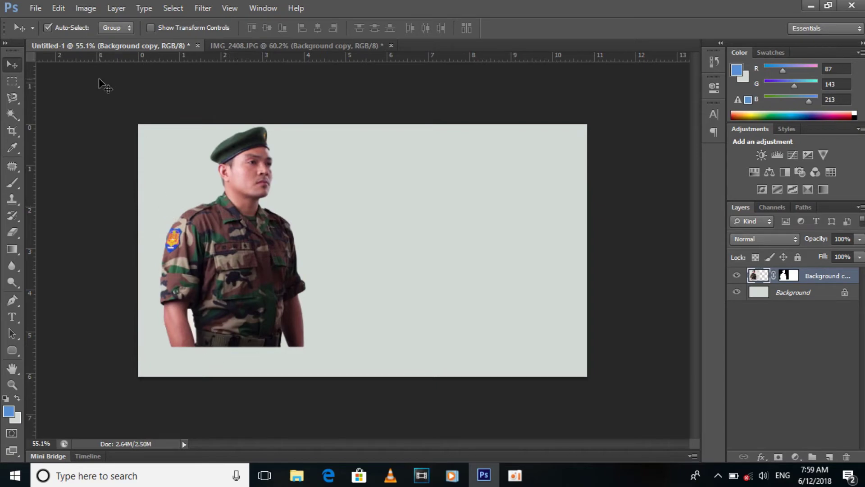
Fill a rectangle over the soldier's shoulder with white on a new Layer 1, then deselect.
click(11, 81)
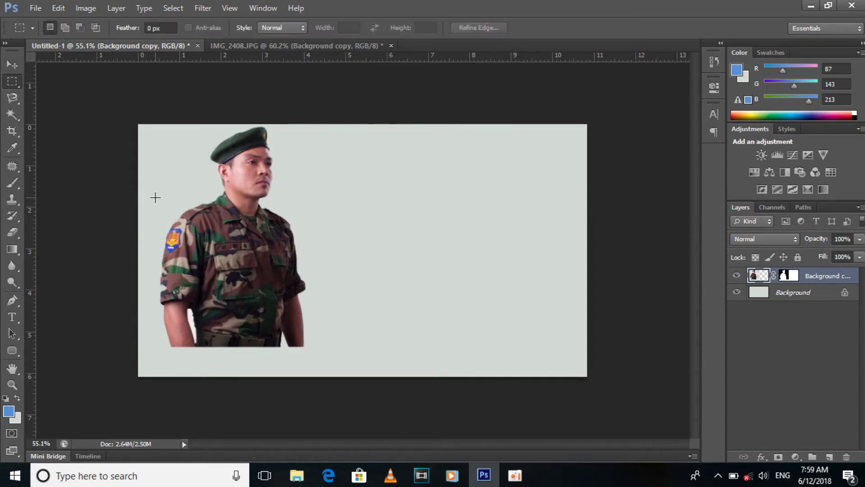
drag(148, 183, 245, 239)
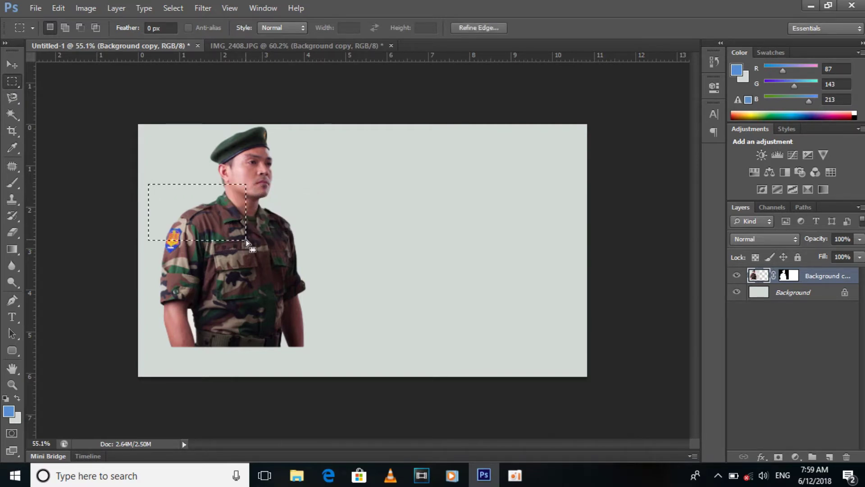
click(15, 63)
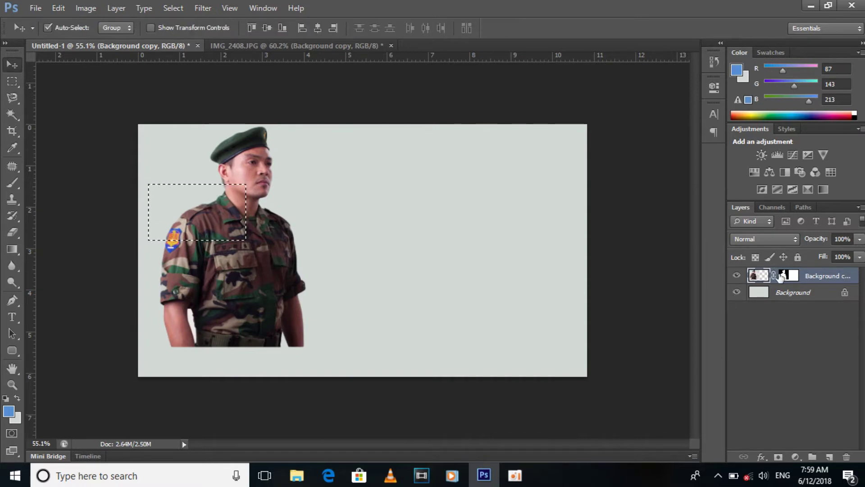
click(829, 457)
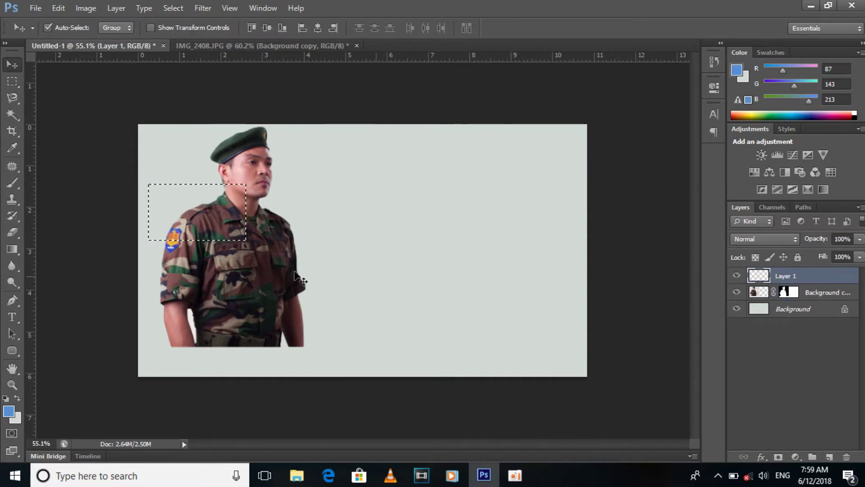
click(9, 411)
drag(559, 160, 527, 147)
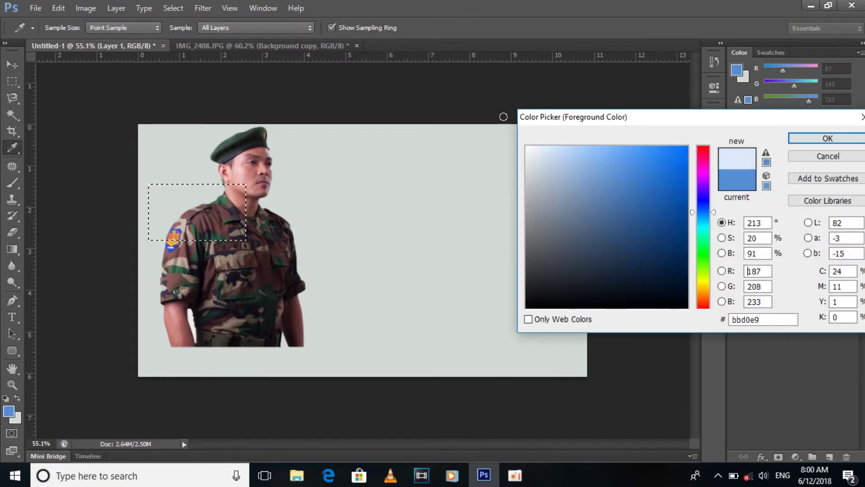
click(827, 138)
key(v)
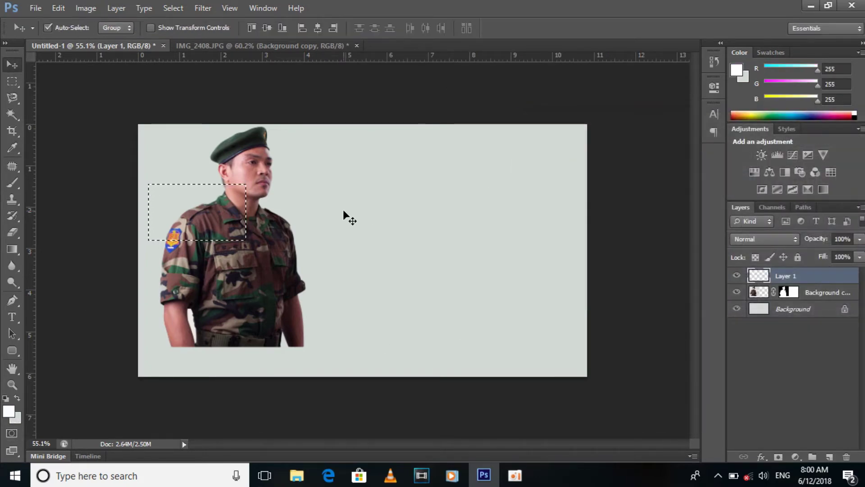
key(alt+BackSpace)
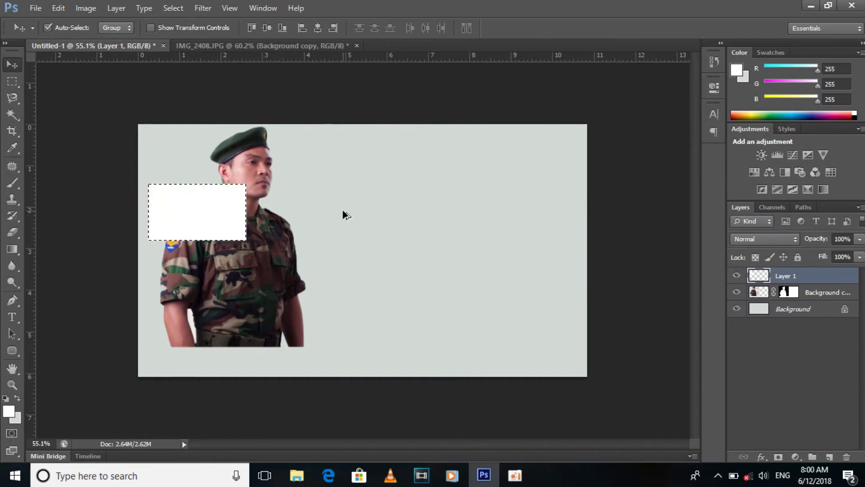
key(ctrl+d)
key(ctrl+t)
Skew the white rectangle into a slanted trapezoid and move it toward the soldier's waist.
right_click(209, 202)
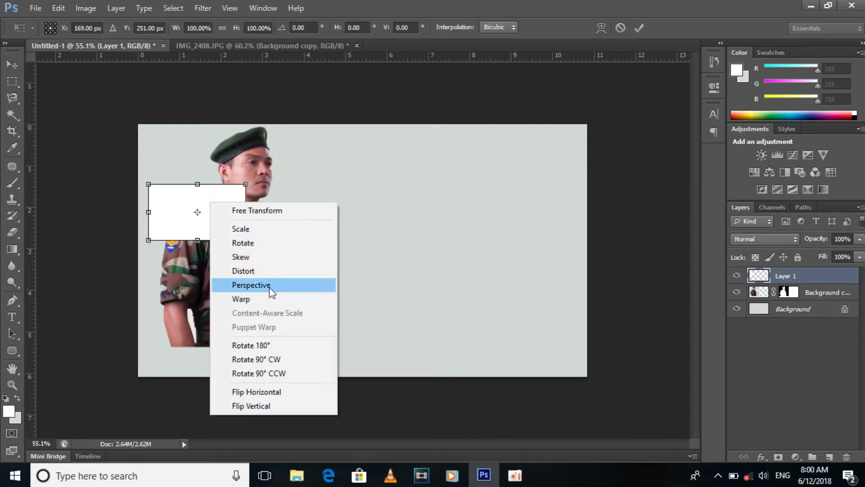
click(271, 271)
drag(247, 188, 216, 190)
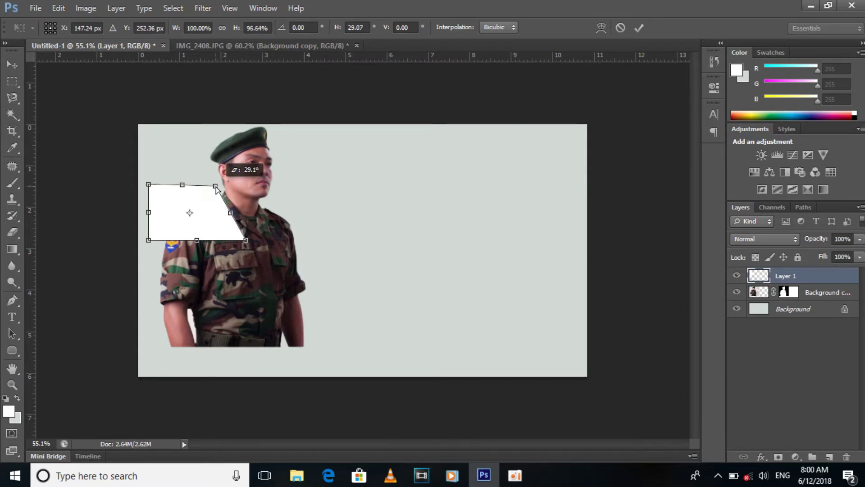
drag(216, 189, 219, 186)
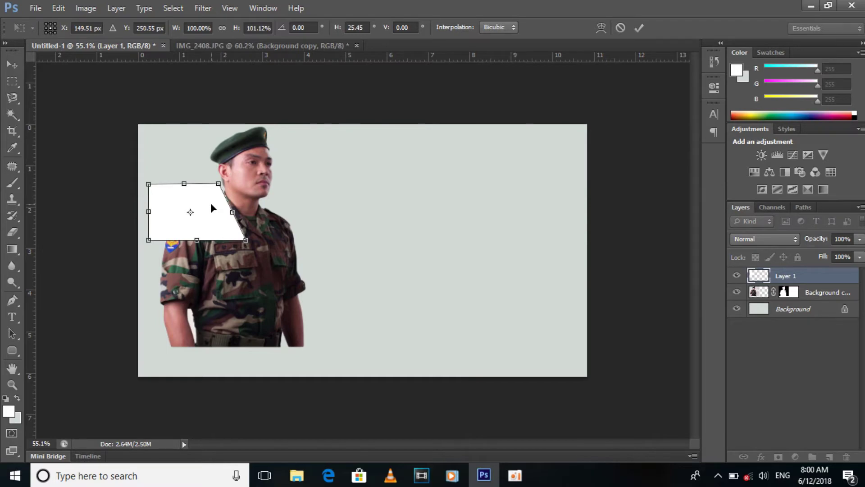
key(Return)
mouse_move(212, 207)
mouse_down()
mouse_move(216, 337)
mouse_move(204, 340)
mouse_move(241, 312)
mouse_up()
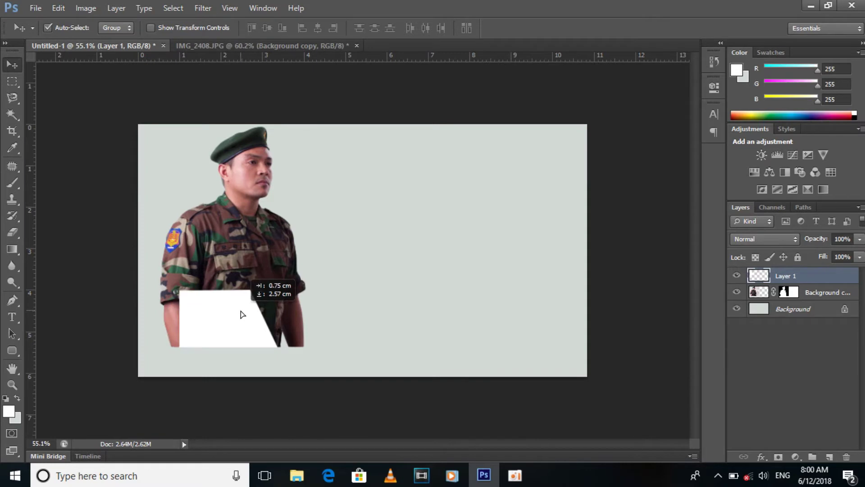
Enlarge the white panel, widen it to about 172%, and place it at the bottom-left edge.
key(ctrl+t)
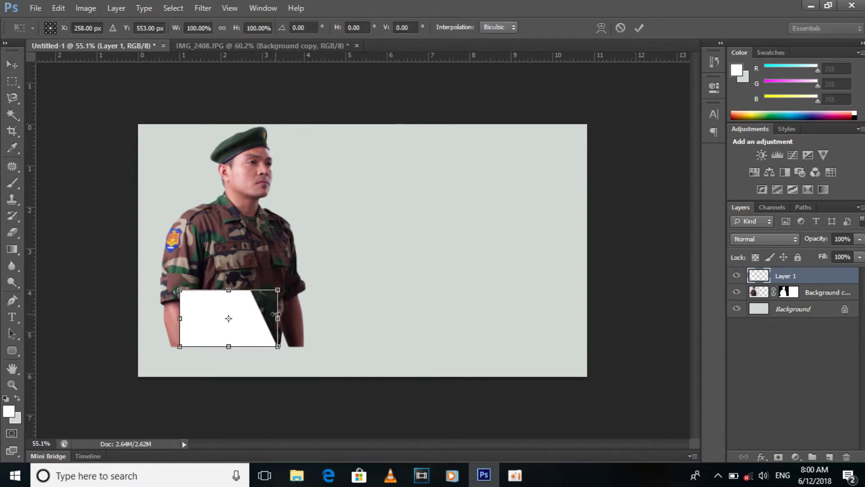
drag(279, 289, 302, 282)
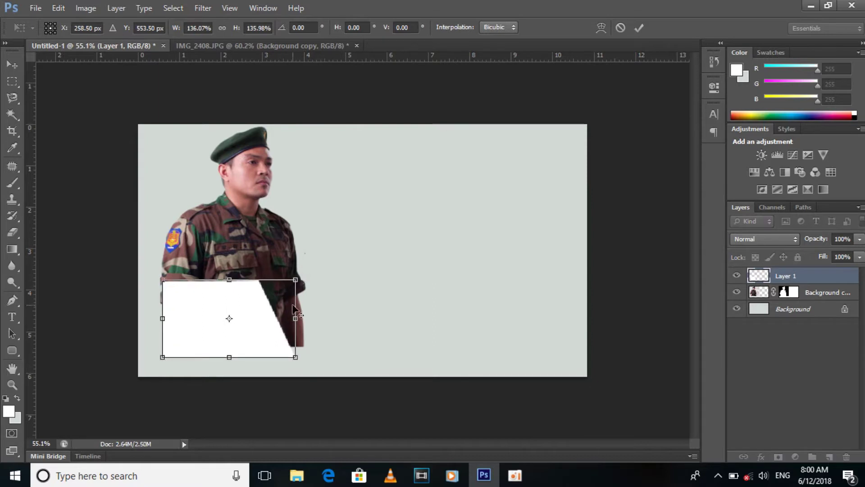
drag(296, 318, 314, 318)
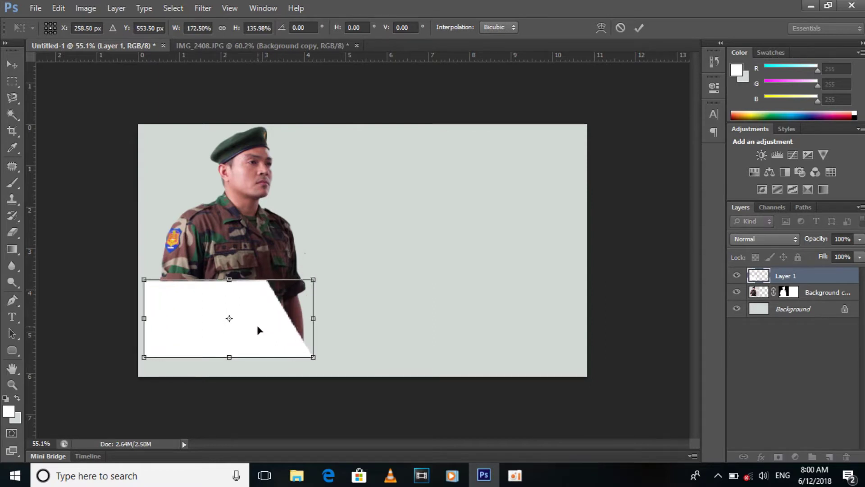
key(Return)
drag(256, 323, 255, 339)
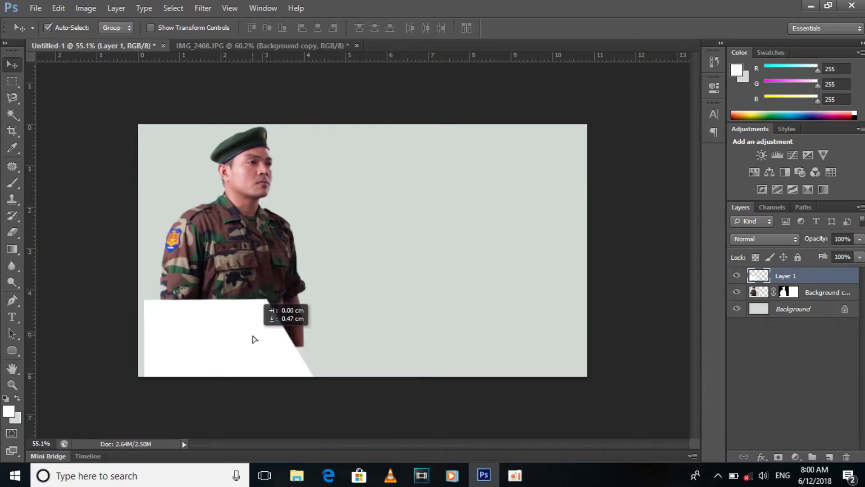
drag(254, 336, 246, 333)
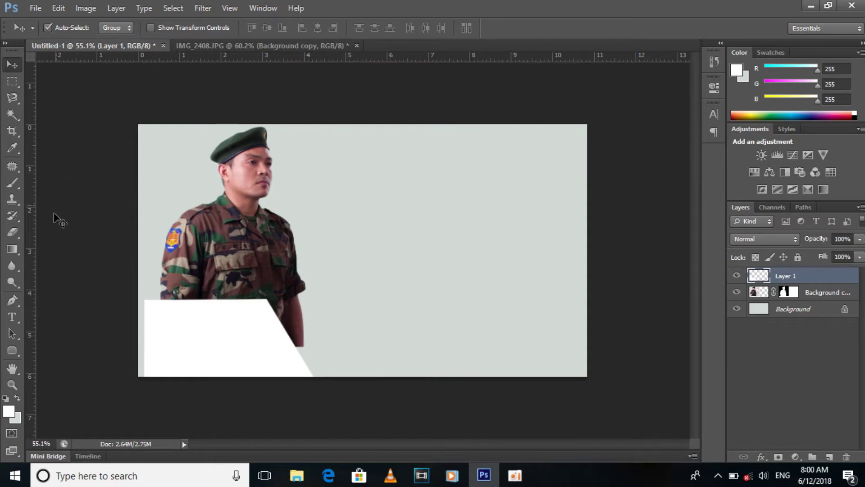
click(850, 350)
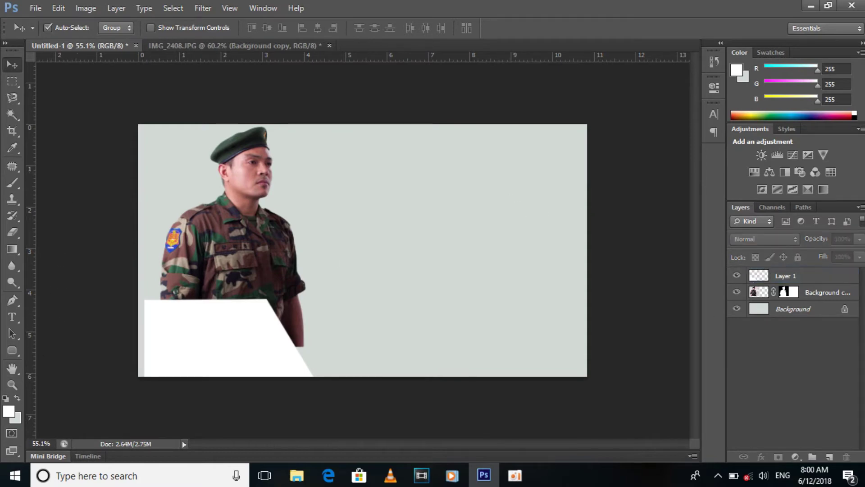
Fill the Background layer with white and move the white panel up over the soldier's torso.
click(804, 311)
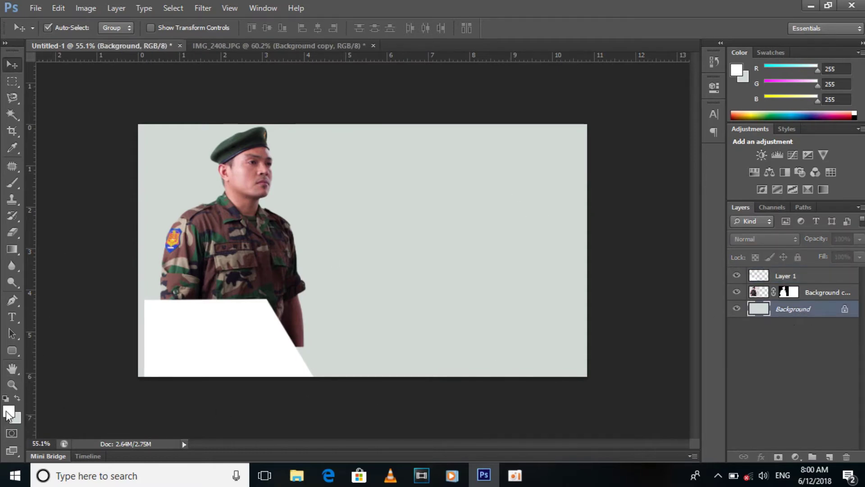
click(8, 413)
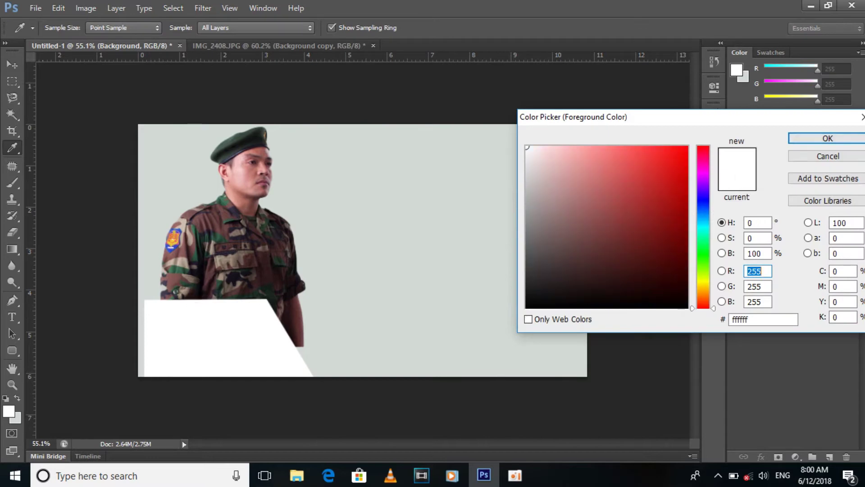
click(827, 138)
key(v)
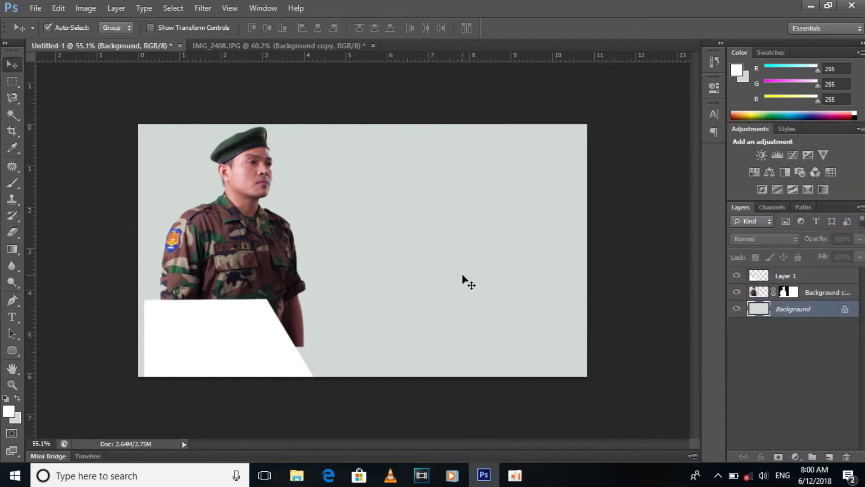
key(alt+BackSpace)
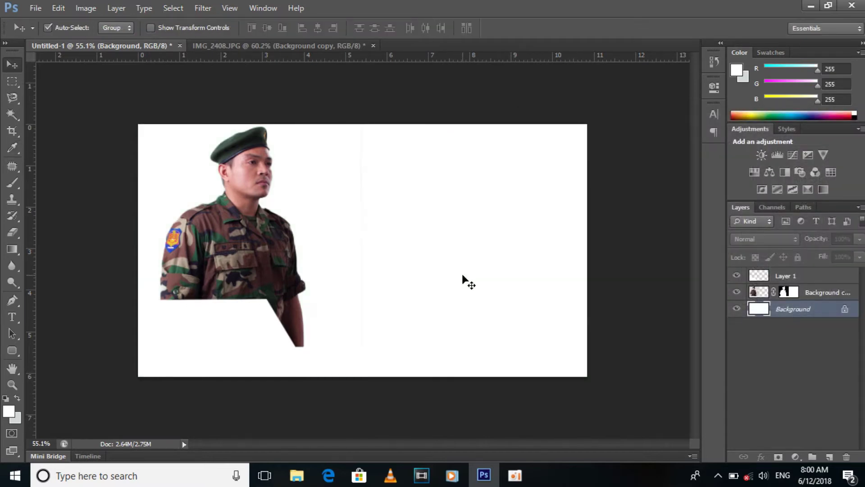
drag(216, 331, 208, 336)
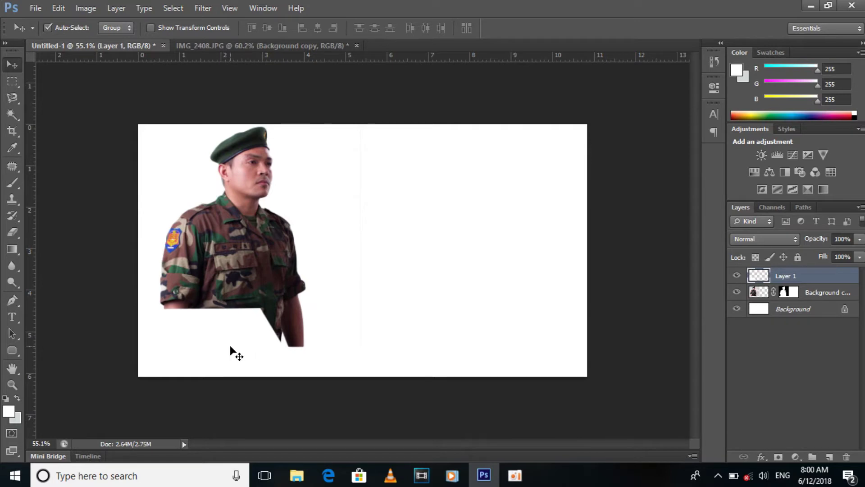
drag(226, 334, 248, 283)
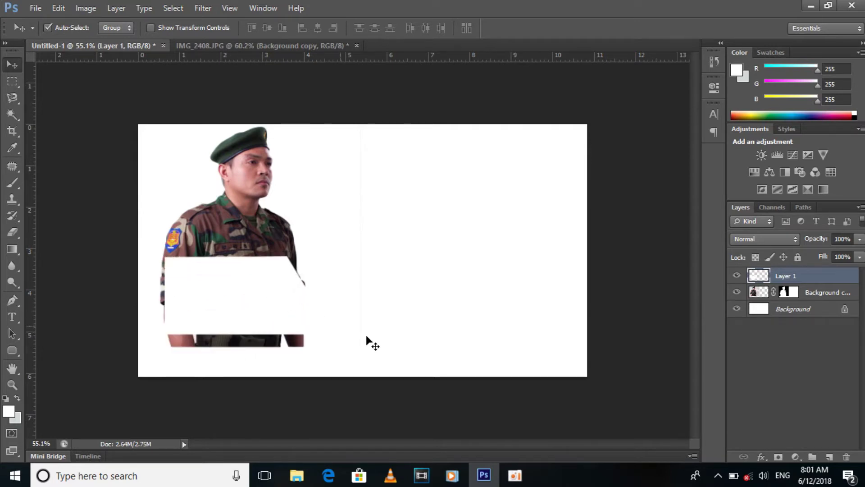
Switch off the Stroke layer effect on Layer 1's white panel.
click(762, 456)
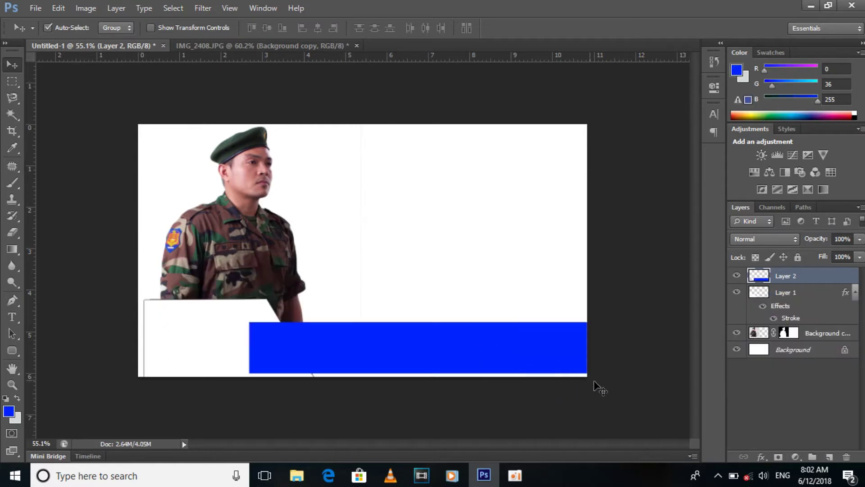
click(762, 293)
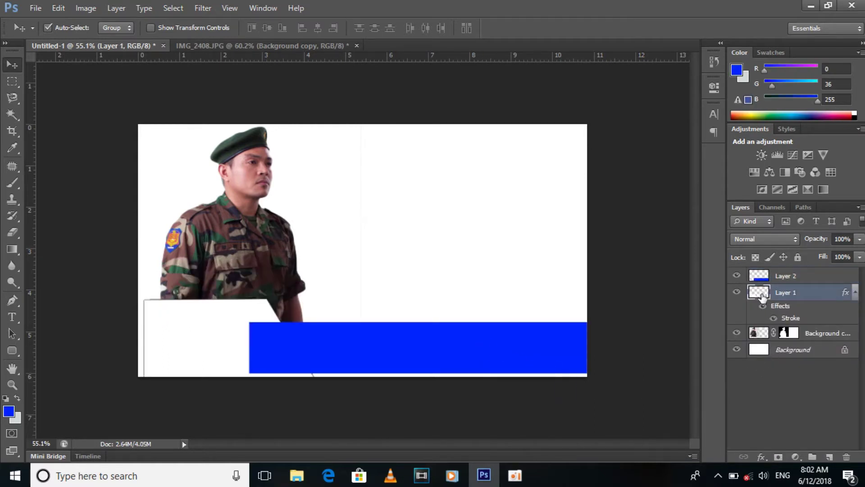
click(762, 457)
click(733, 335)
click(489, 280)
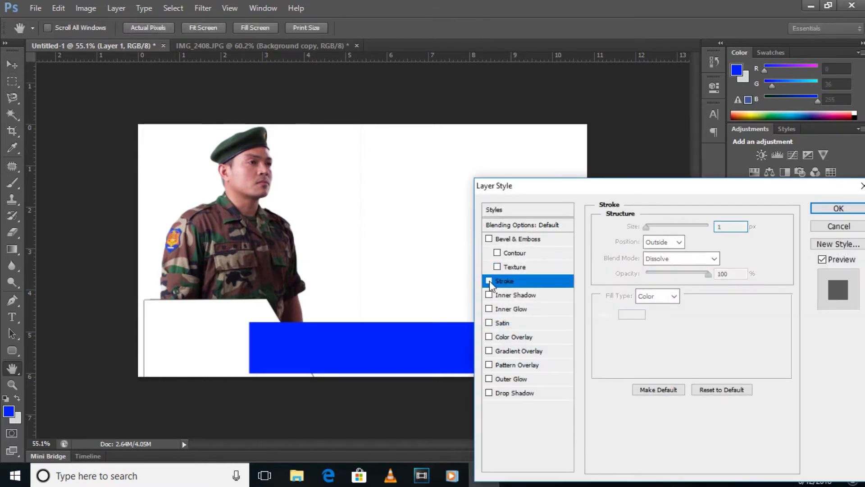
click(813, 211)
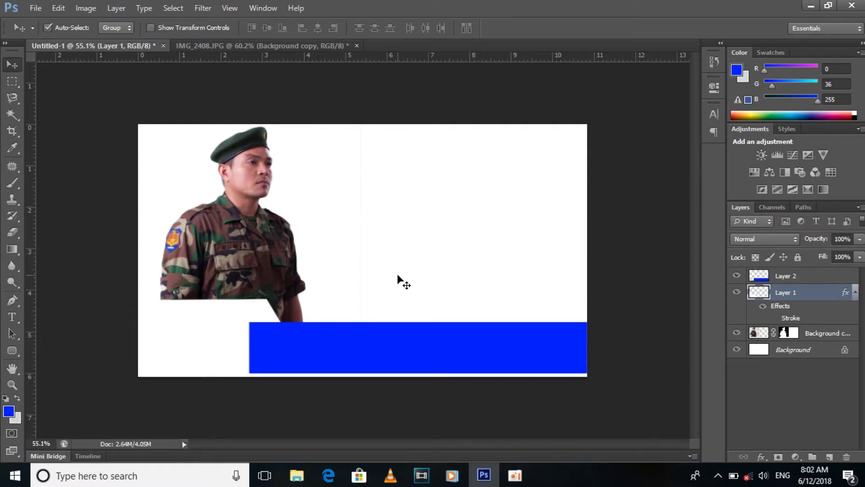
Marquee-select the whole canvas on the Background layer.
click(788, 355)
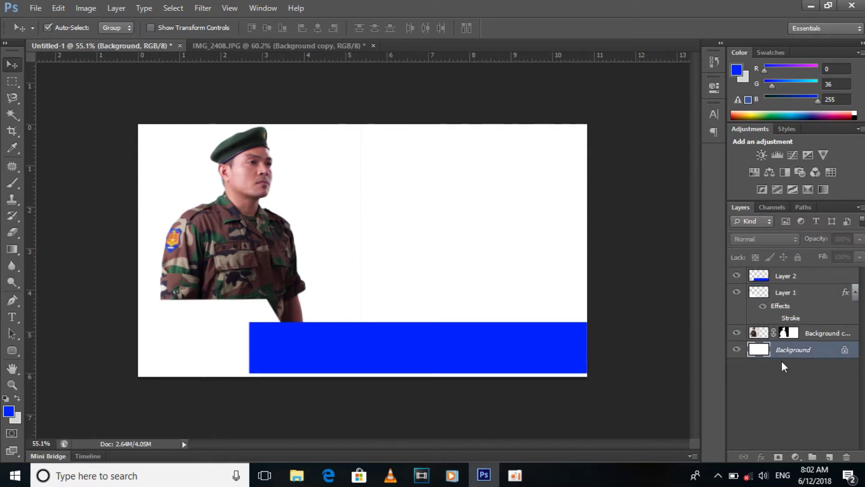
click(12, 81)
mouse_move(138, 125)
mouse_down()
mouse_move(516, 366)
mouse_move(596, 372)
mouse_up()
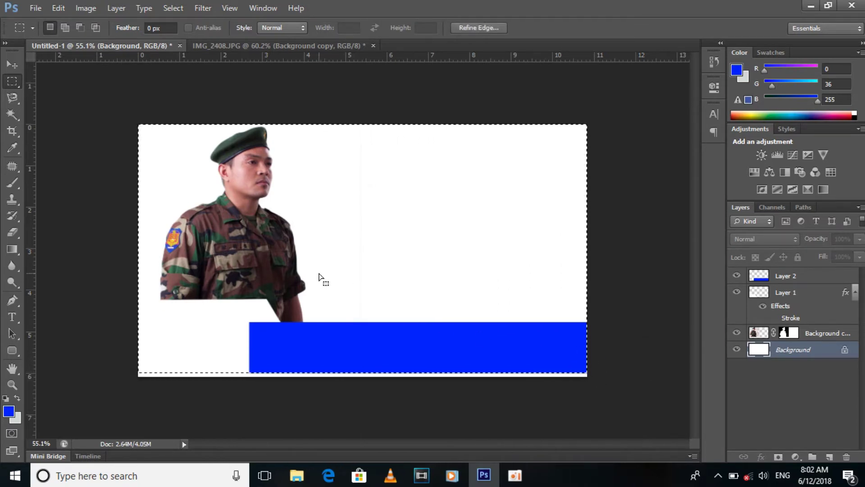
Set the foreground colour to green #4dae86, fill the selection and deselect.
click(9, 411)
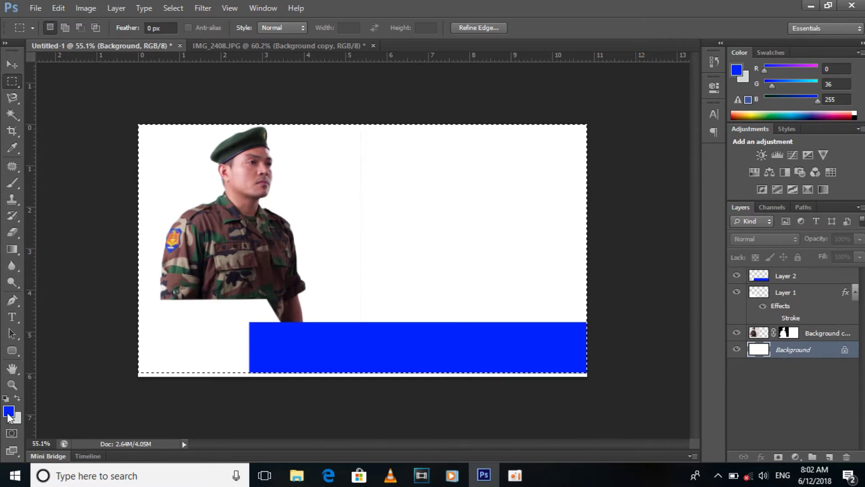
drag(576, 202, 569, 224)
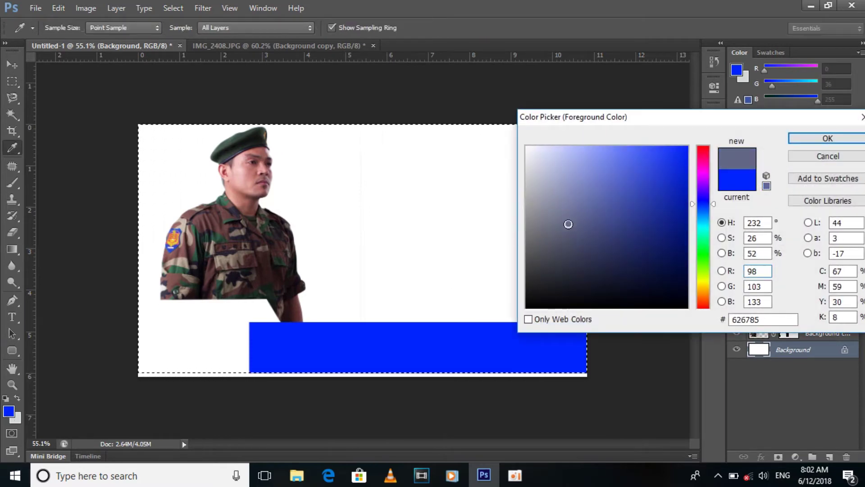
click(565, 204)
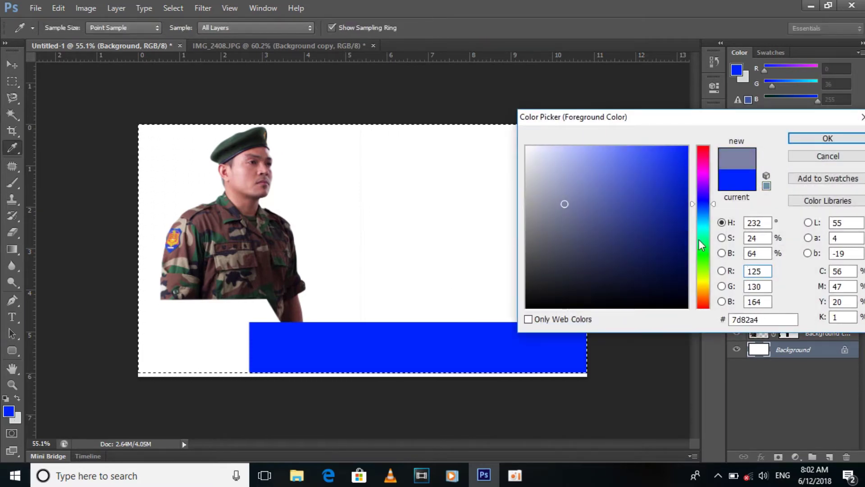
drag(703, 247, 707, 244)
click(600, 220)
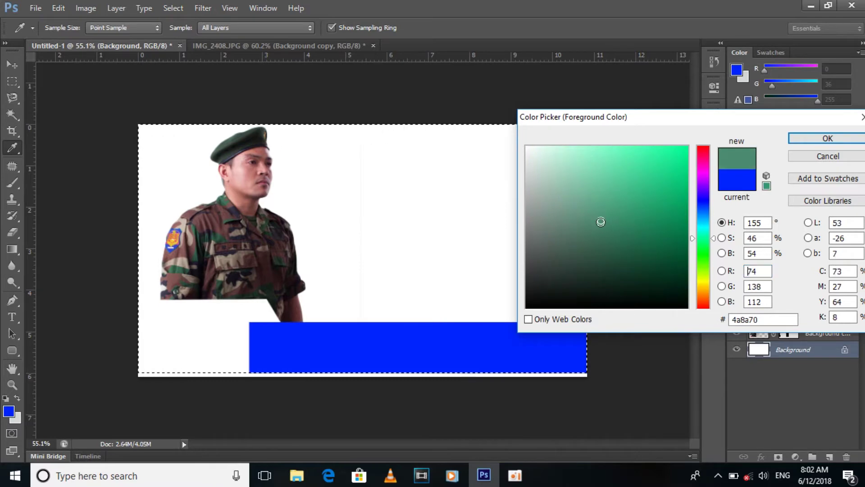
click(614, 207)
drag(614, 207, 616, 197)
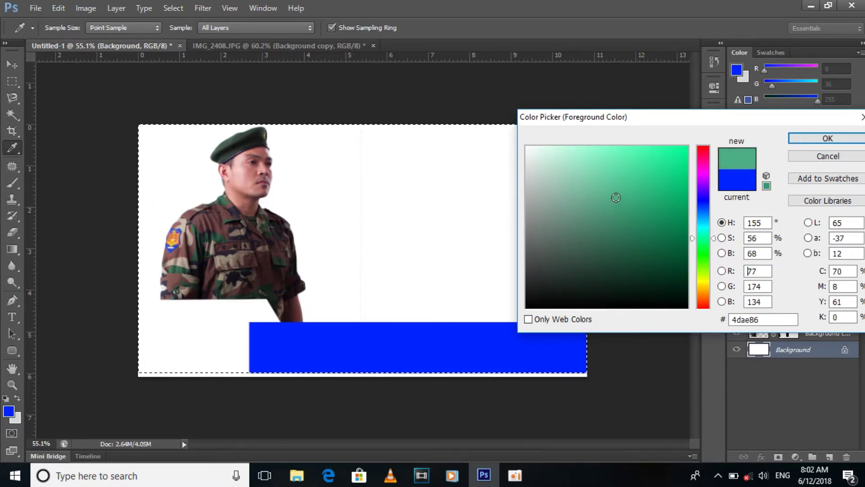
click(827, 137)
key(m)
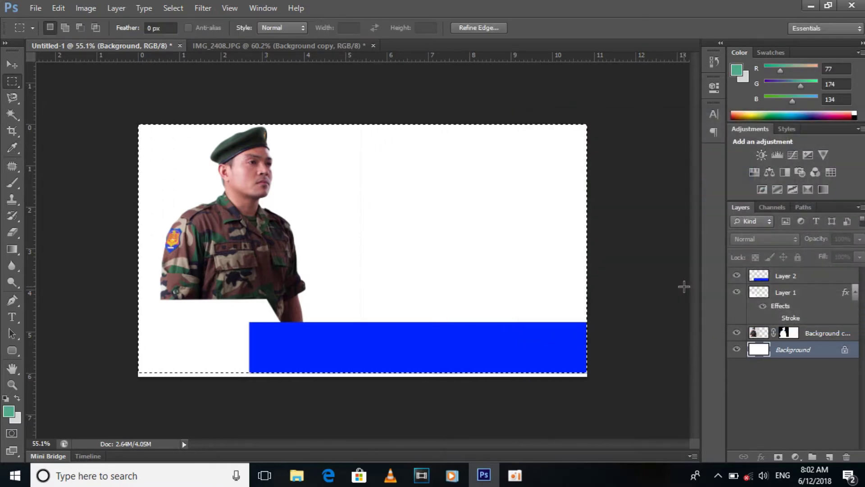
key(alt+BackSpace)
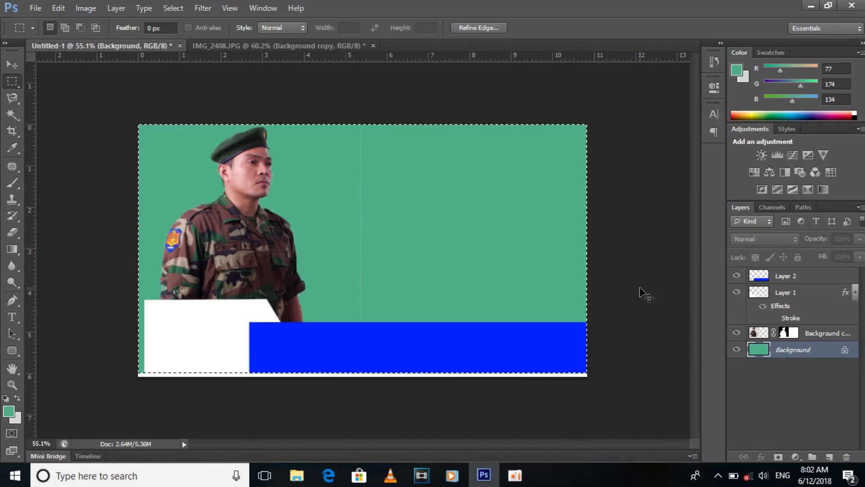
key(ctrl+d)
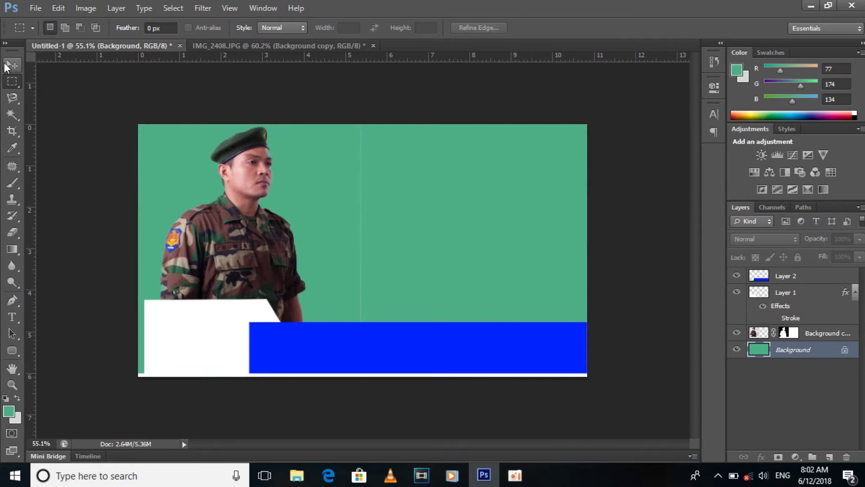
Nudge the white panel up-left and the blue bar slightly right.
click(13, 65)
drag(202, 348, 196, 344)
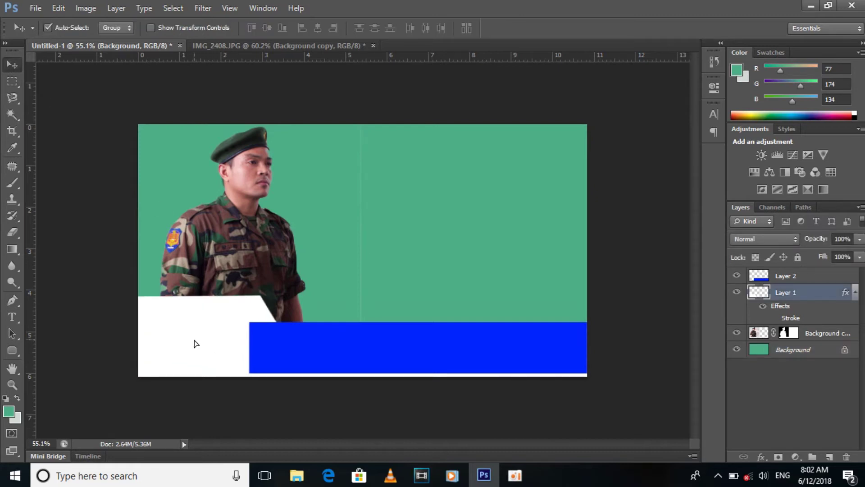
drag(304, 344, 307, 345)
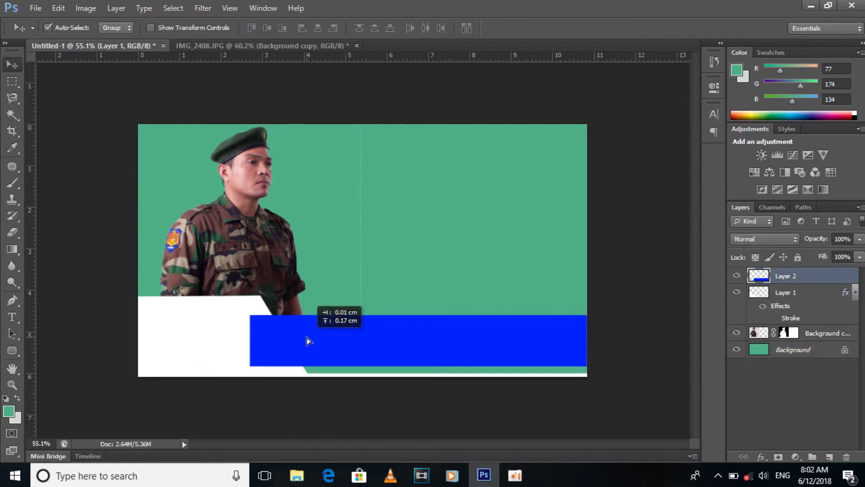
Lower the white panel's top edge slightly and stack the blue bar beneath it.
click(219, 335)
key(ctrl+t)
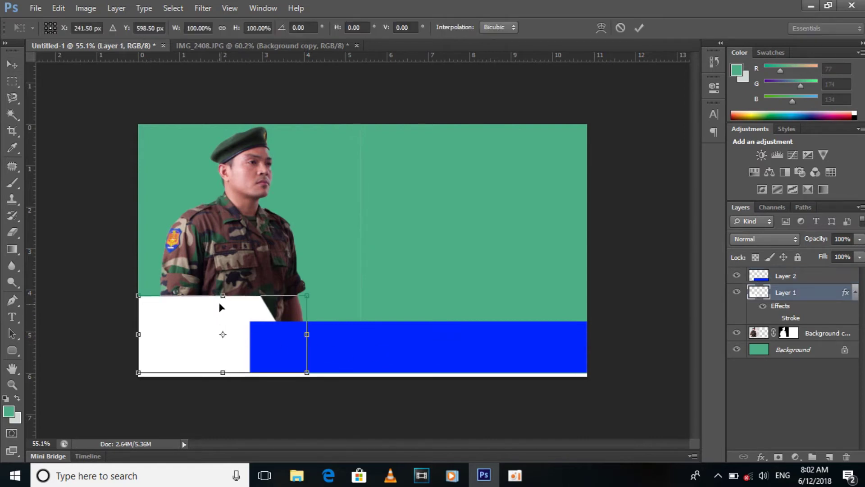
drag(222, 296, 223, 302)
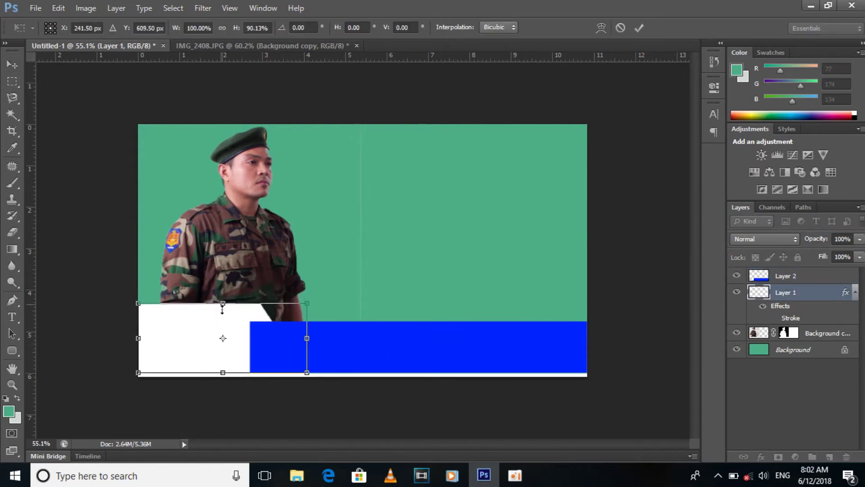
key(Return)
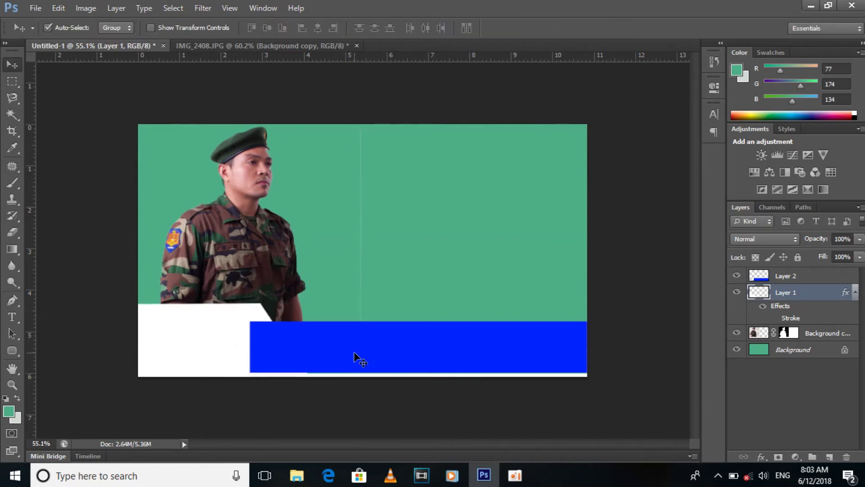
drag(778, 280, 766, 325)
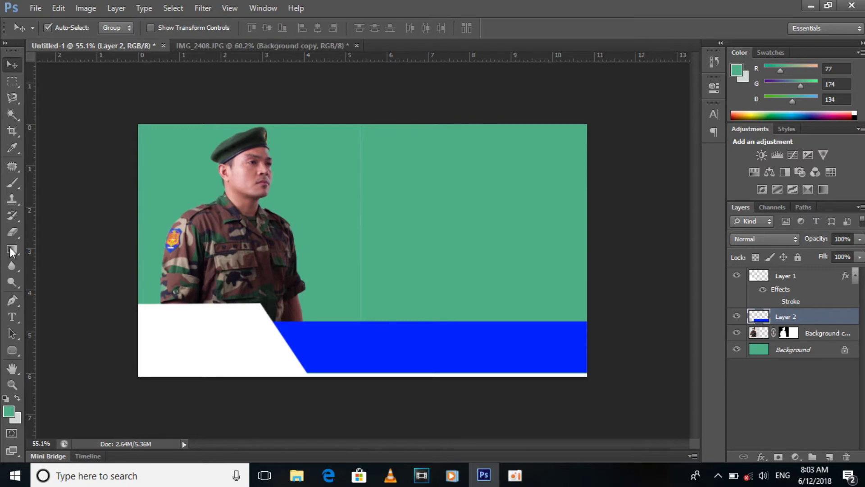
click(12, 317)
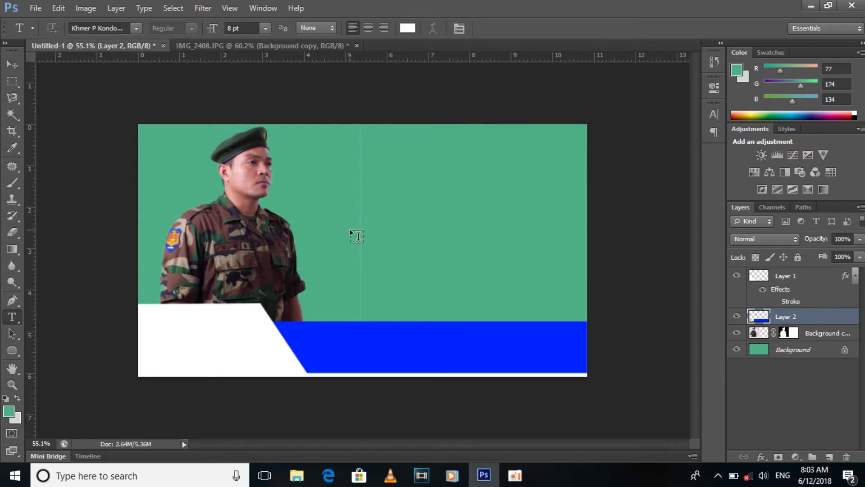
Erase the faint vertical line, then type YONG in a bold Khmer font.
click(12, 232)
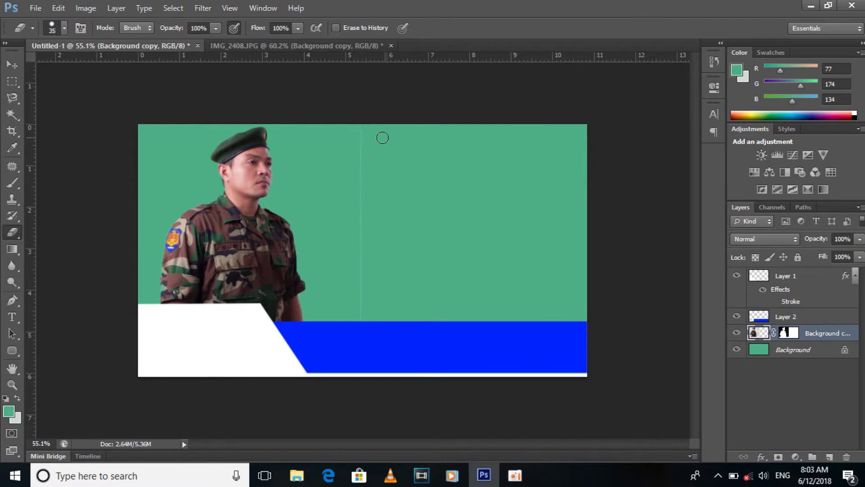
drag(361, 128, 362, 299)
click(12, 318)
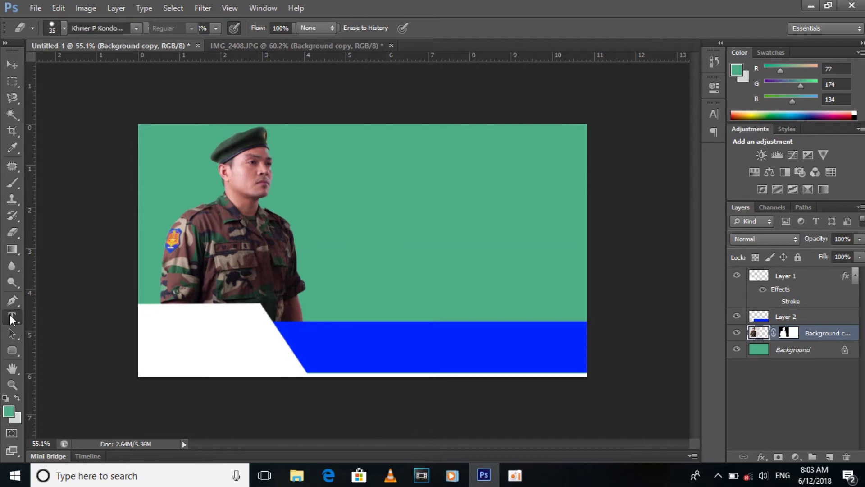
click(331, 187)
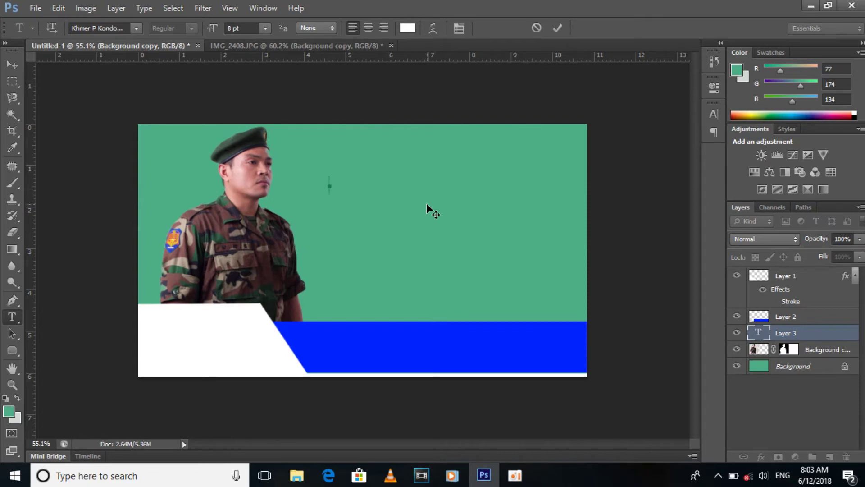
text(YONG)
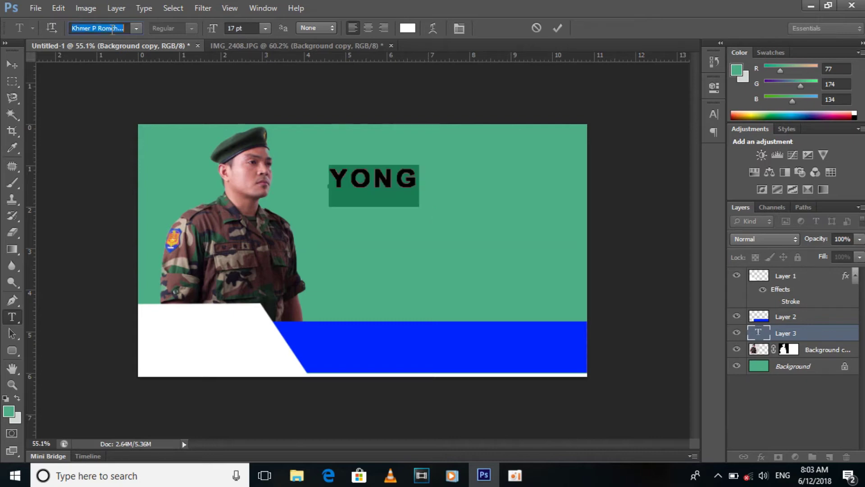
key(Down)
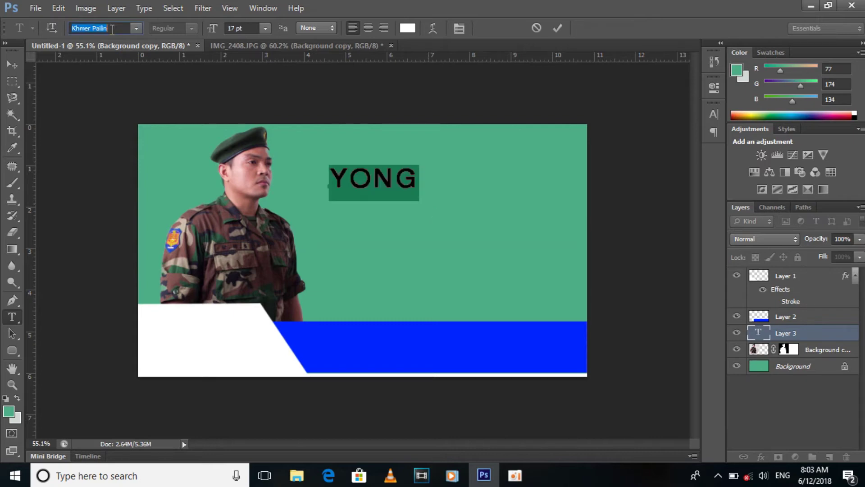
key(Down)
key(Up)
key(Up)
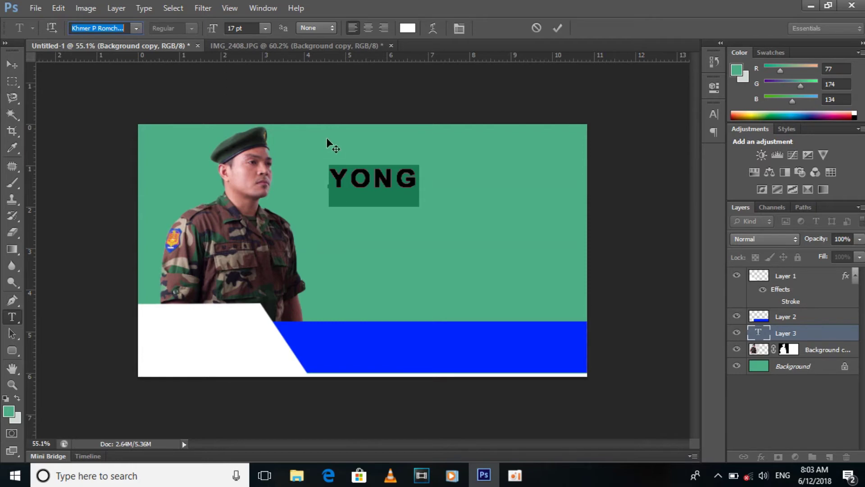
Commit YONG, move it beside the soldier's shoulder and reselect its letters.
click(14, 64)
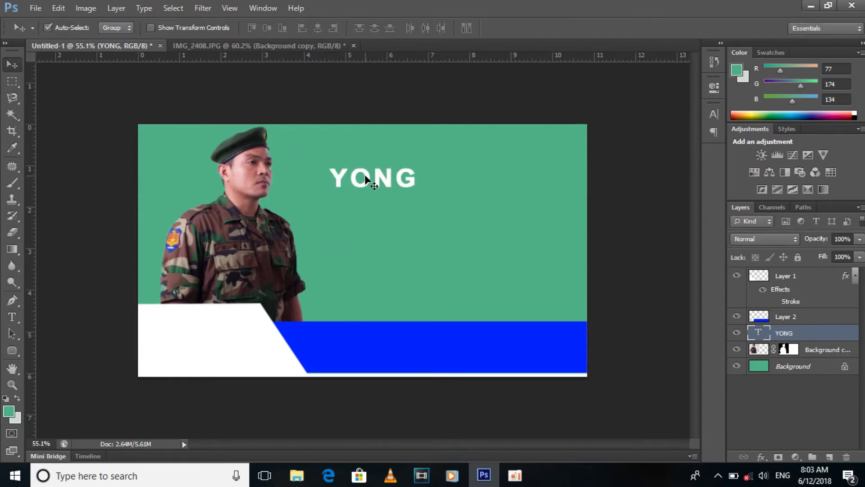
drag(365, 177, 354, 218)
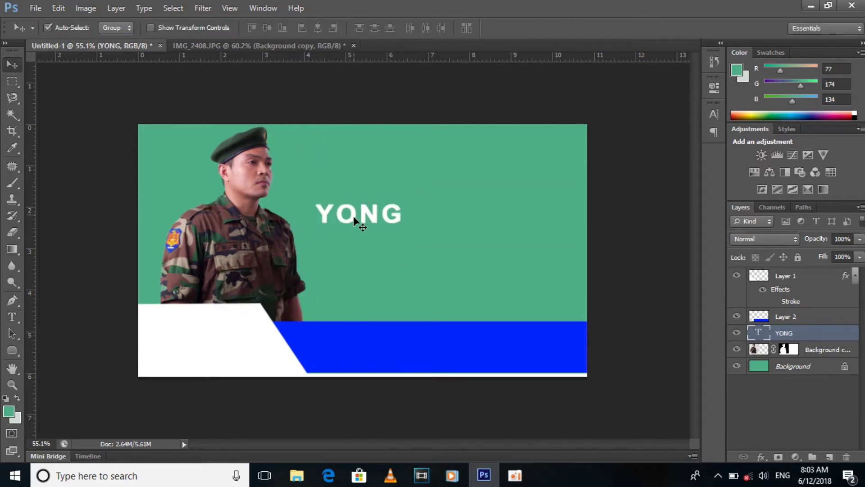
click(13, 317)
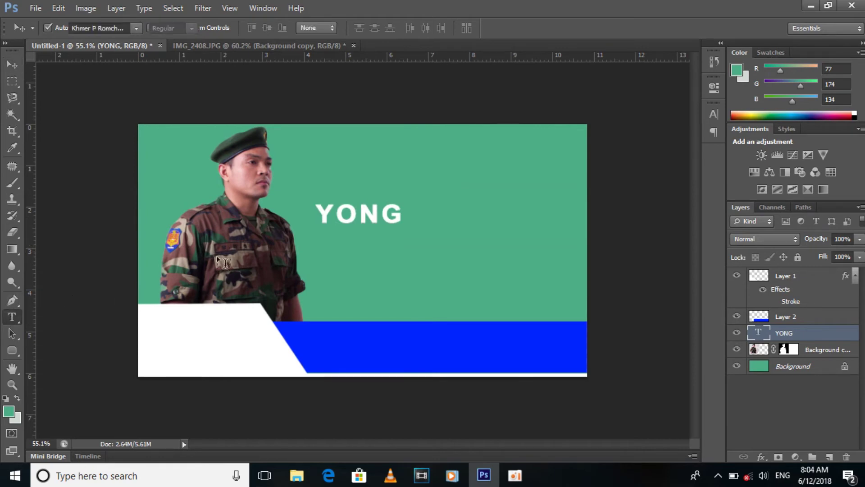
drag(316, 215, 472, 204)
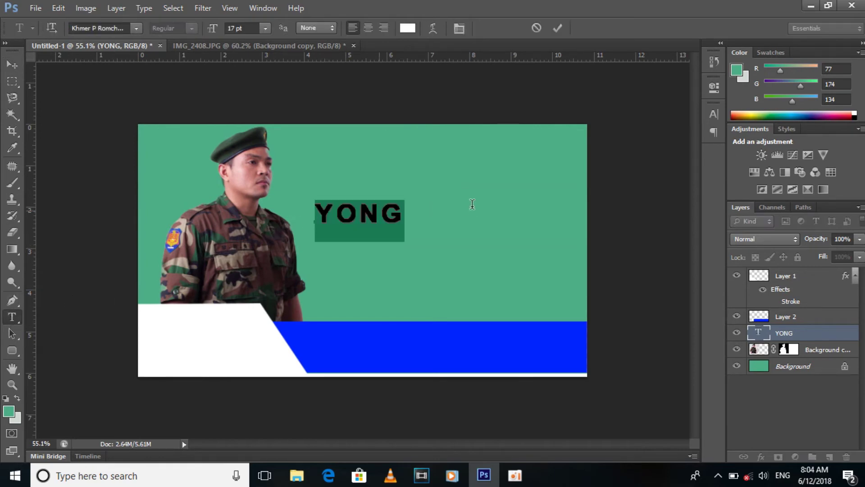
Change the YONG text colour to blue #1200ff.
click(407, 29)
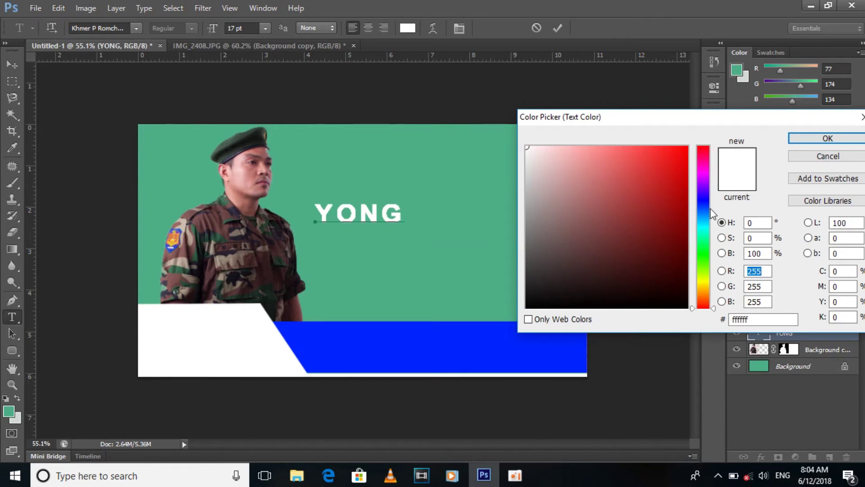
click(702, 198)
click(686, 147)
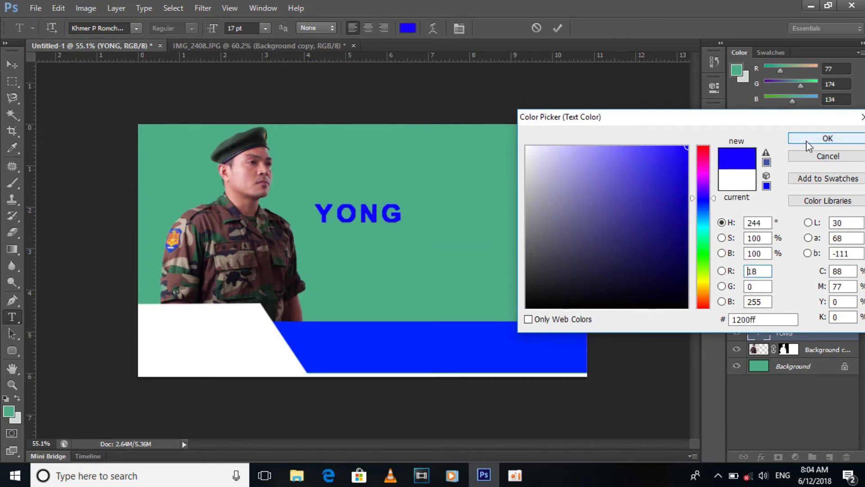
click(807, 141)
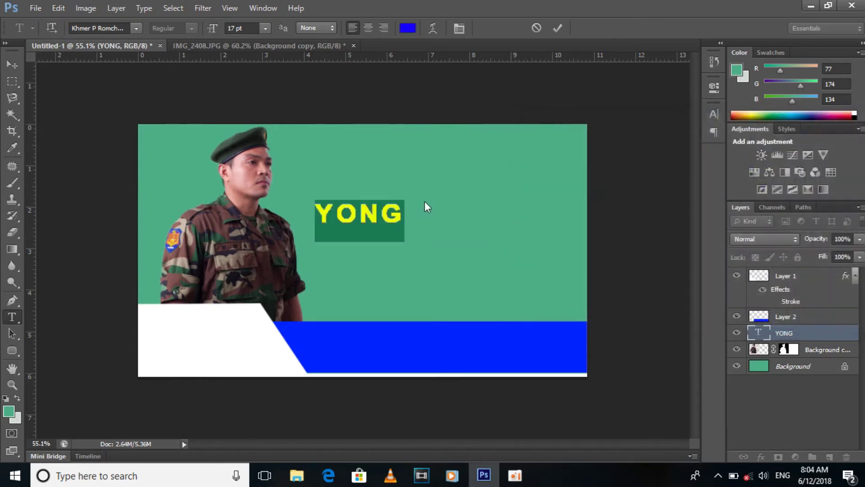
Move YONG onto the white panel and stack its layer above Layer 1.
click(12, 67)
mouse_move(339, 212)
mouse_down()
mouse_move(191, 337)
mouse_move(180, 336)
mouse_up()
drag(789, 334, 785, 274)
drag(206, 340, 212, 321)
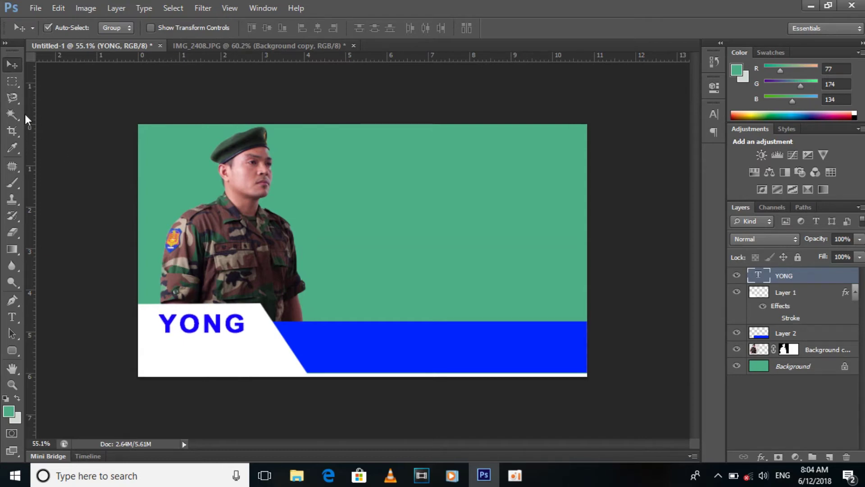
click(418, 342)
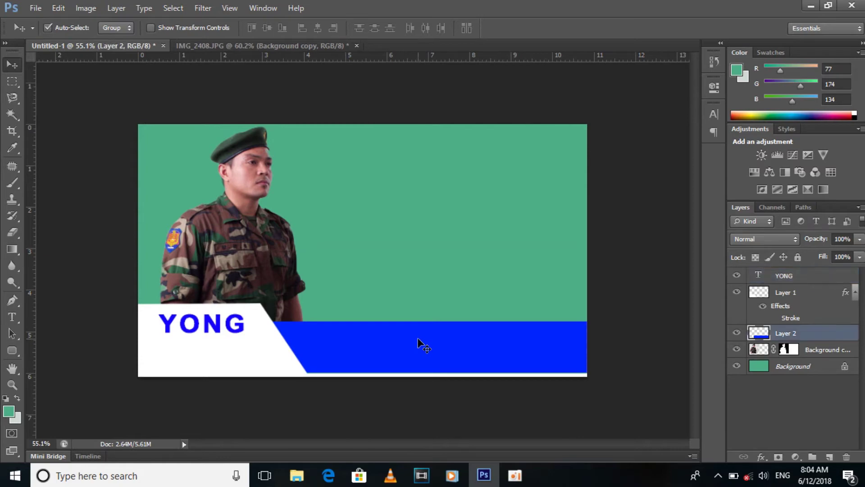
Duplicate the blue bar, stack the copy above Layer 1 and place it under YONG.
drag(418, 343, 222, 350)
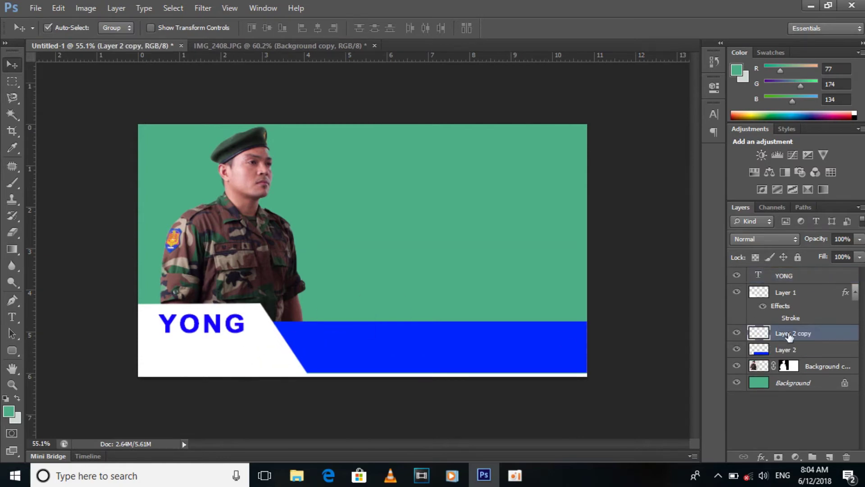
drag(789, 336, 787, 285)
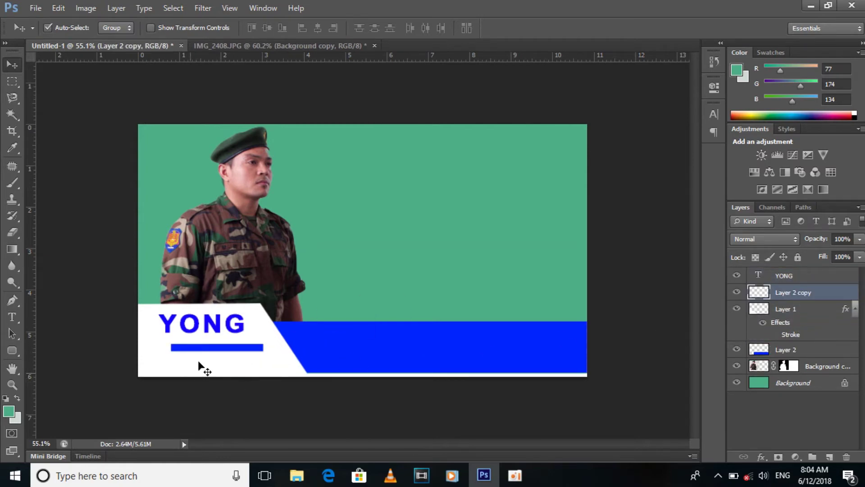
drag(214, 347, 200, 338)
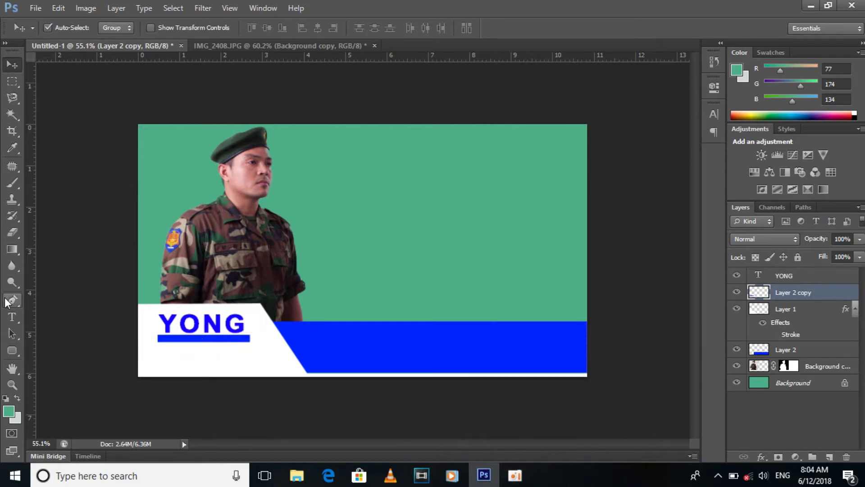
Reselect the YONG text with the Type tool and commit it unchanged.
click(12, 317)
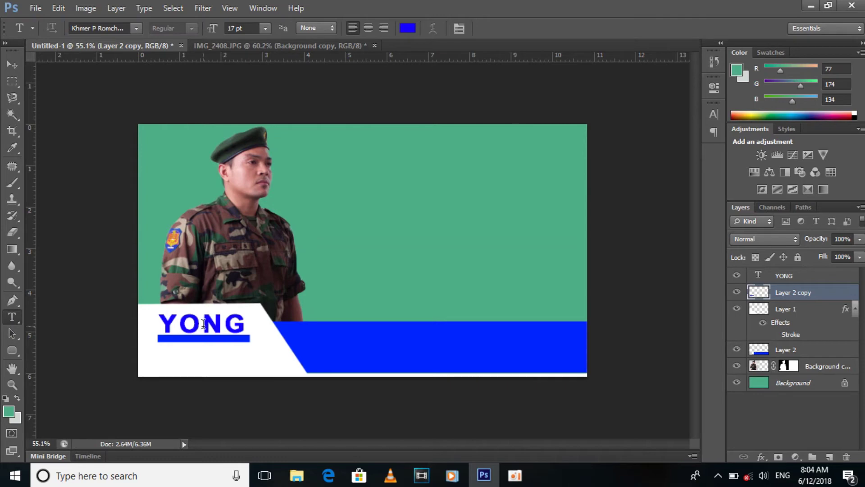
click(204, 323)
click(559, 28)
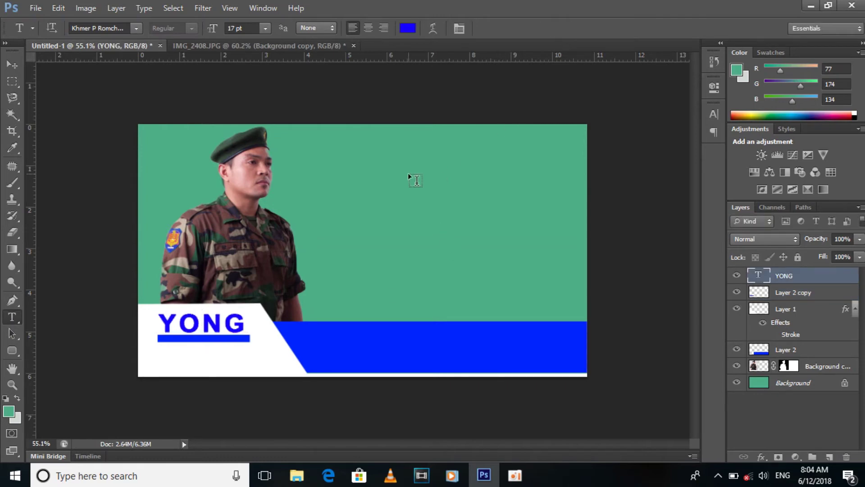
Type 'CHANNEL LYRIC' as a new text layer, fixing a mistyped K.
click(409, 174)
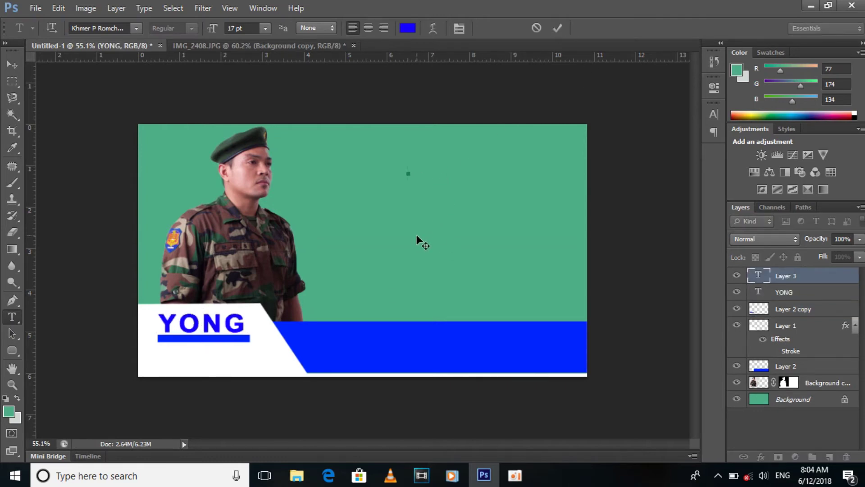
text(CHA)
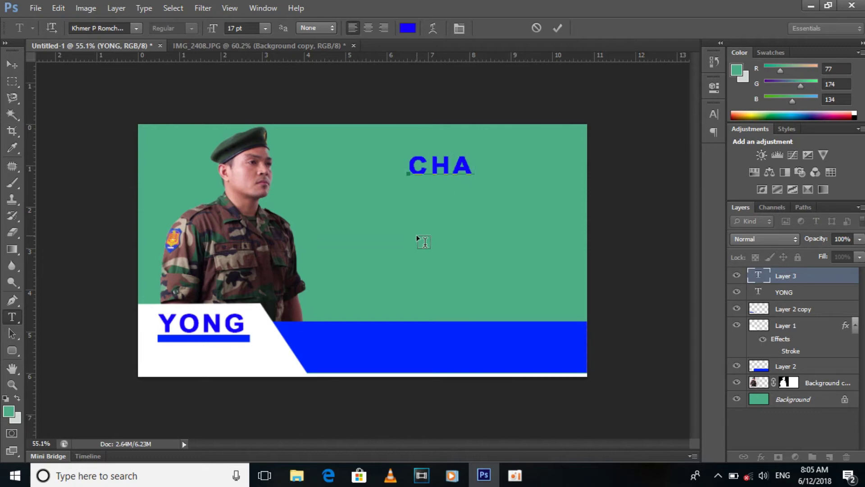
text(NNE)
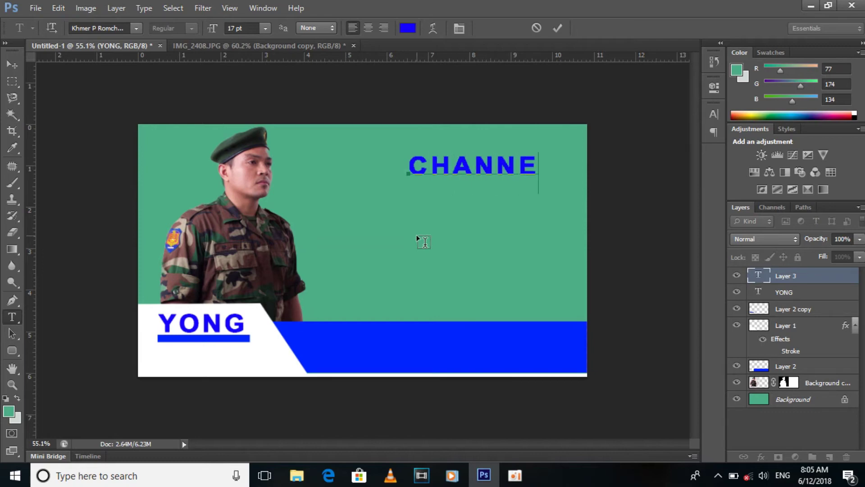
text(L)
drag(417, 234, 275, 246)
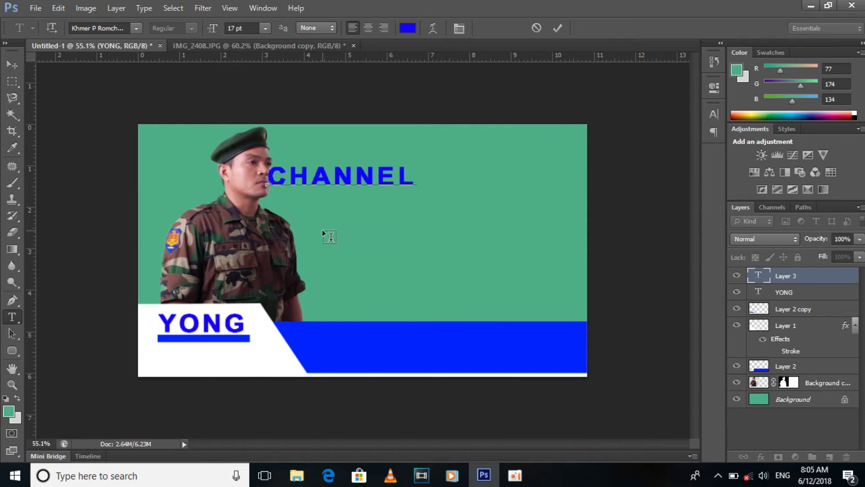
text(K)
key(Left)
key(Delete)
text(L)
text(Y)
text(RIC)
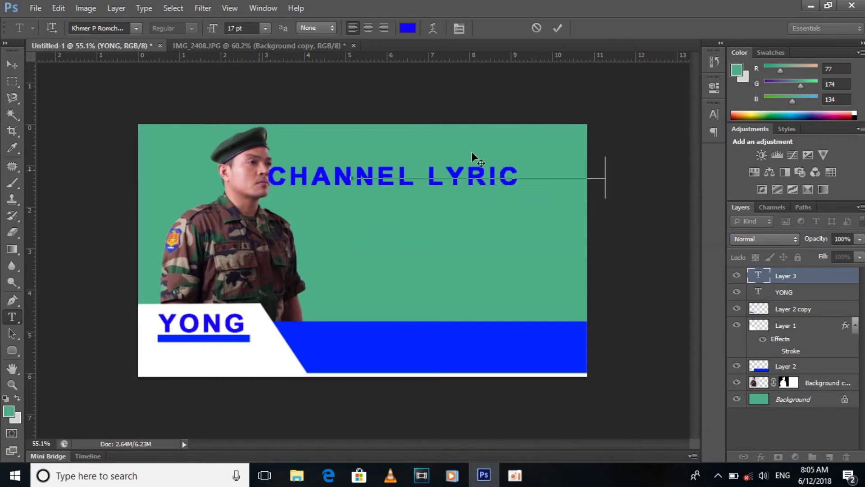
drag(472, 151, 283, 182)
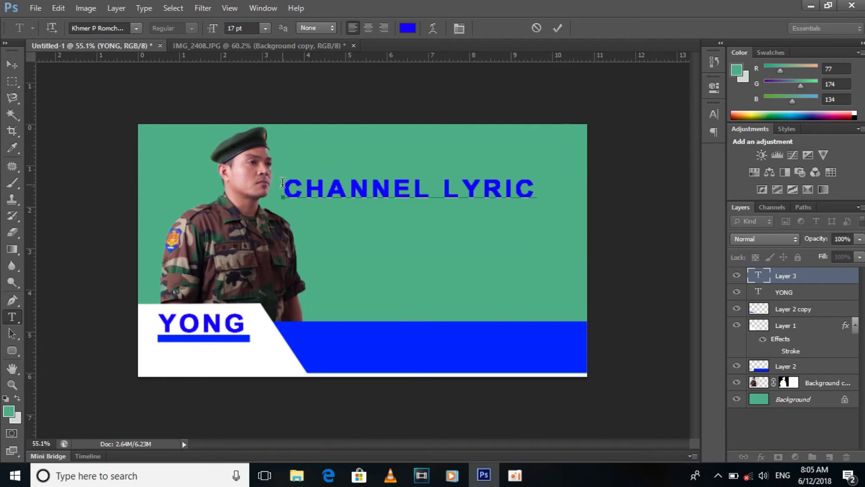
Resize CHANNEL LYRIC to 6 pt and move it under YONG on the white panel.
key(ctrl+a)
click(253, 27)
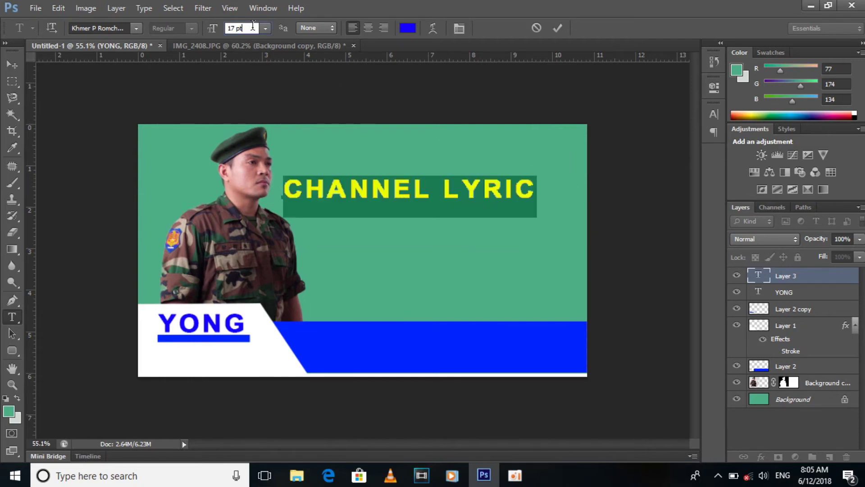
key(Down)
key(Down)
key(Down)
key(Down)
key(Down)
key(Down)
key(Down)
key(Down)
key(Down)
key(Down)
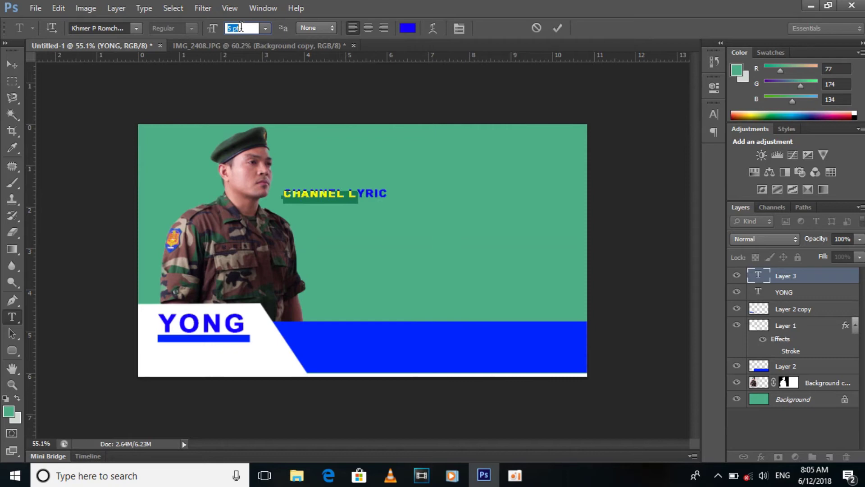
key(Down)
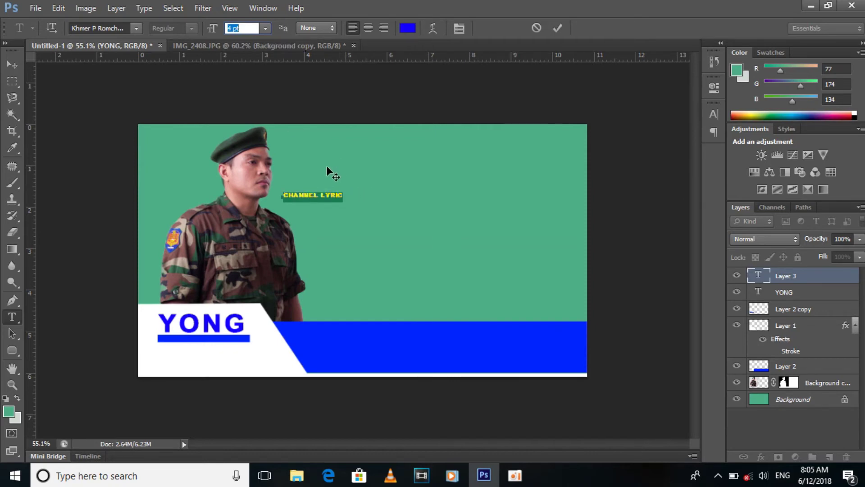
key(Up)
key(Up)
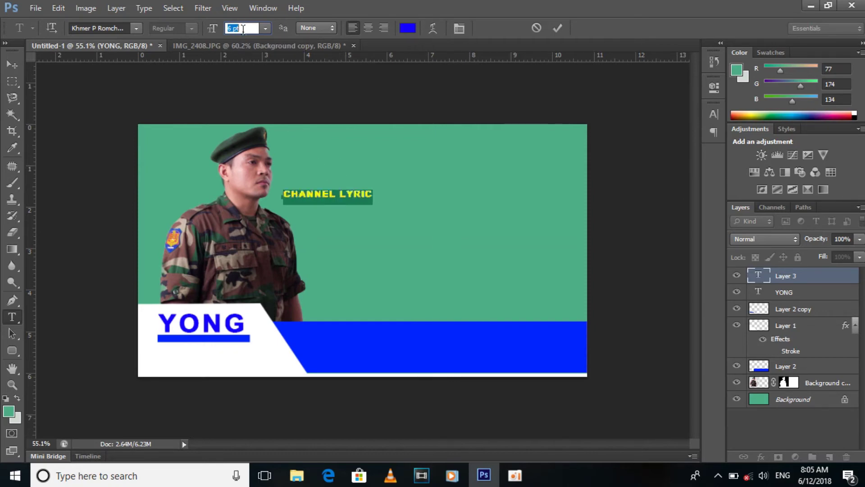
click(12, 64)
mouse_move(319, 197)
mouse_down()
mouse_move(326, 267)
mouse_move(193, 353)
mouse_up()
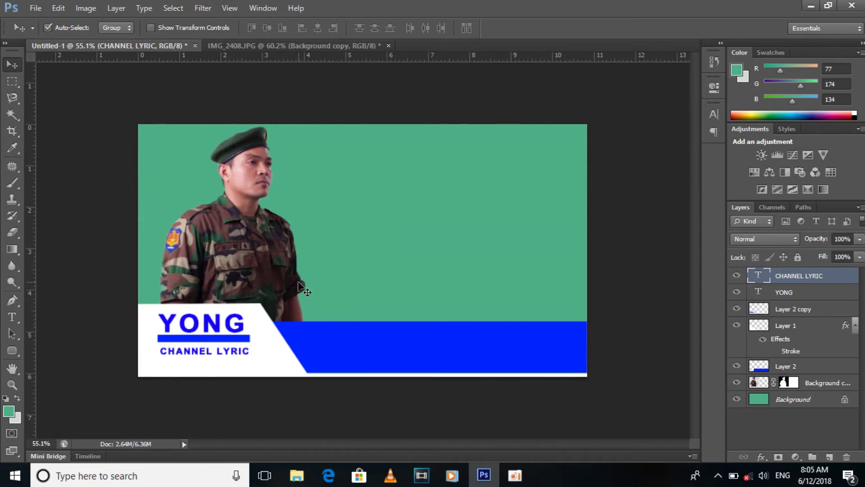
click(12, 317)
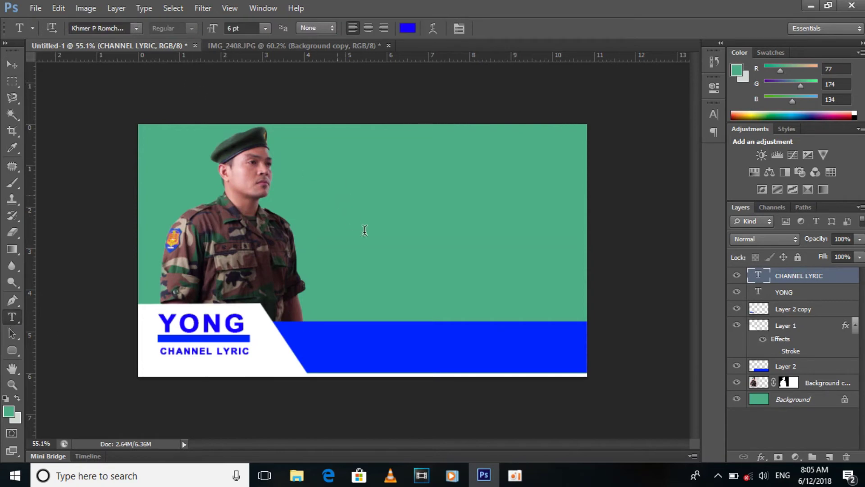
Type a Khmer text line in the upper middle of the banner, correcting mistyped glyphs.
click(337, 196)
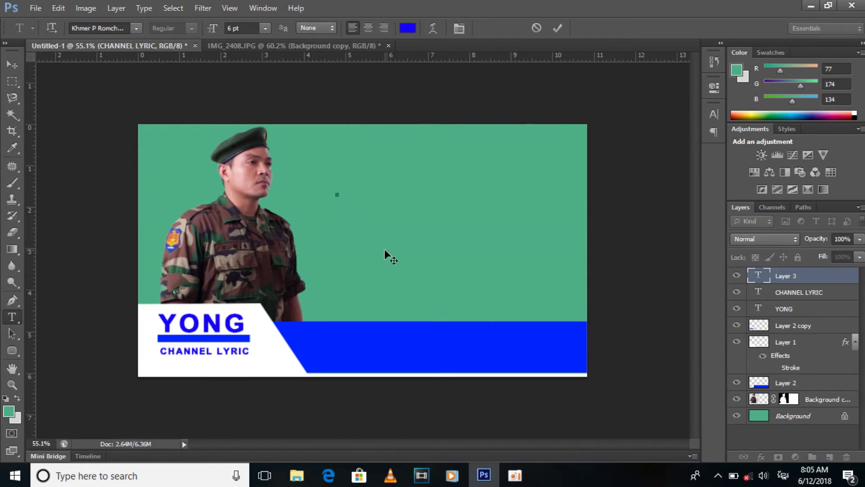
text(ស)
text(ើង)
key(BackSpace)
text(្ងងស)
key(BackSpace)
text(ជី)
key(BackSpace)
text(េ)
text(ាធ)
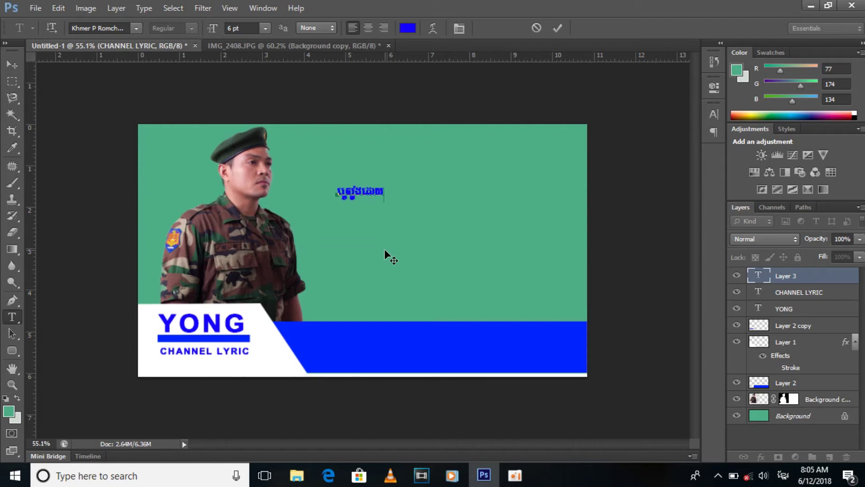
text(ះ)
text( ៦)
key(BackSpace)
text(១)
text(២)
text(៨)
text(០)
text(ះ)
text( តិ)
text(រី)
text(វឌ្ឍ)
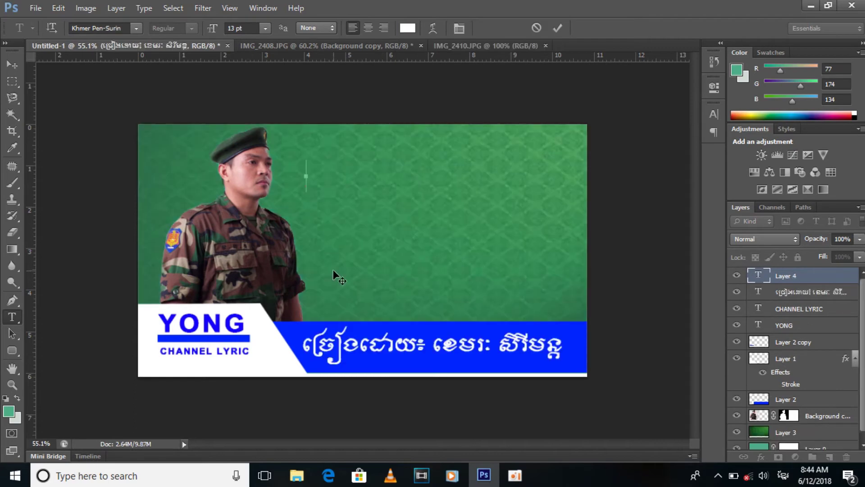
text(ស)
text(្រុ)
text(កក្រ)
text(ក)
text(ក្រ)
text(ូច)
text(ឆ្)
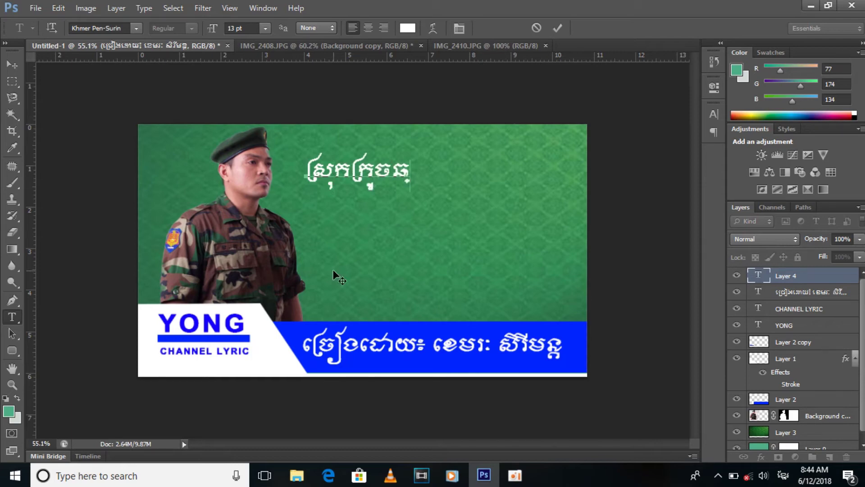
text(នា)
text(ស្លេហា)
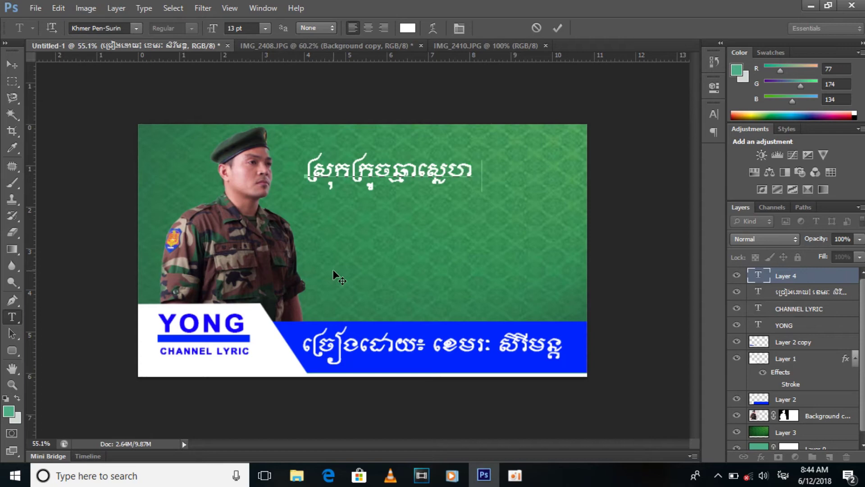
text(ខ)
text(ញុំ)
Place the insertion point in the white Khmer heading near the top of the banner.
click(348, 161)
Set the whole Khmer heading to 20 pt and move it left and up onto the banner.
drag(307, 174, 512, 144)
click(241, 28)
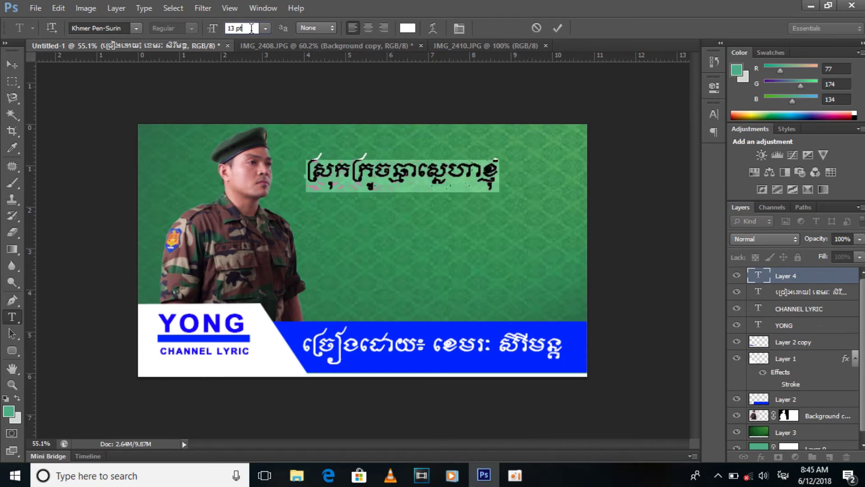
text(20)
key(Return)
drag(259, 143, 193, 126)
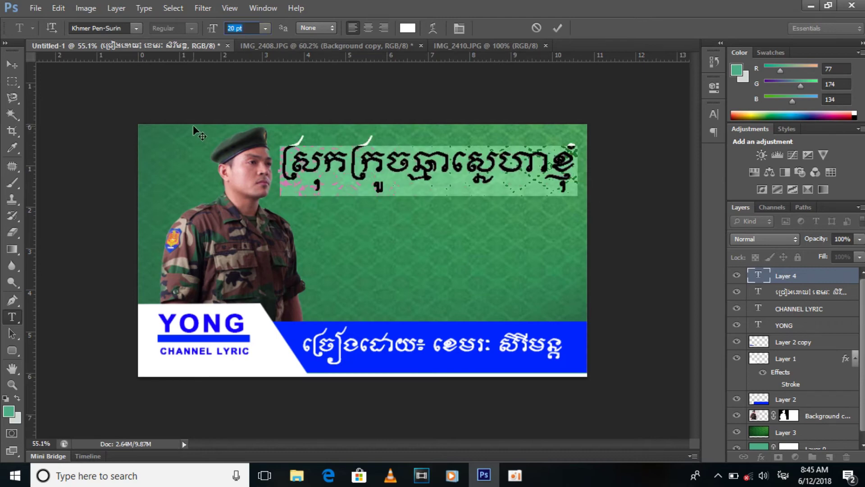
Try selecting different parts of the heading to isolate its ending words.
click(453, 157)
drag(425, 158, 537, 157)
click(474, 157)
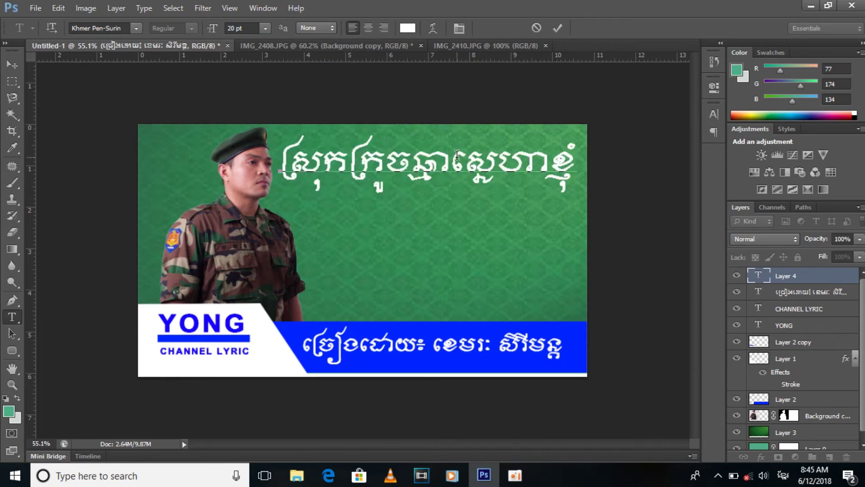
drag(458, 156, 672, 132)
click(453, 165)
double_click(450, 165)
click(447, 162)
Delete the heading's trailing words from its midpoint to the end.
click(456, 160)
drag(456, 161, 626, 154)
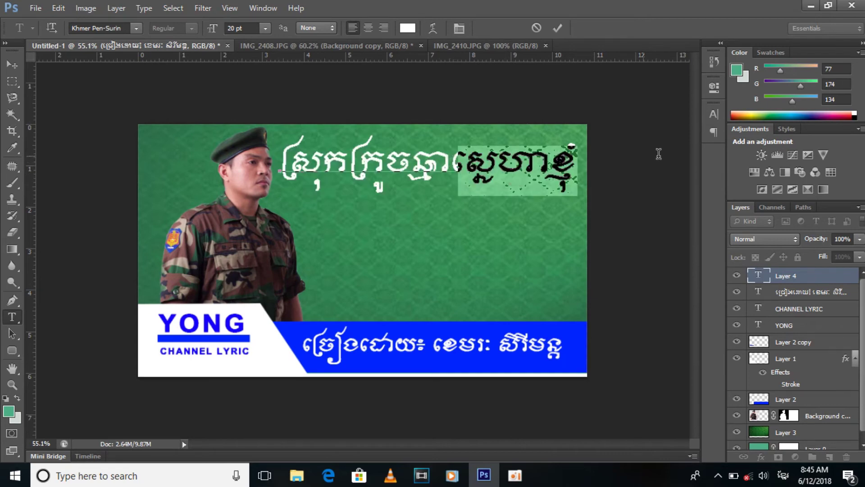
text(ស)
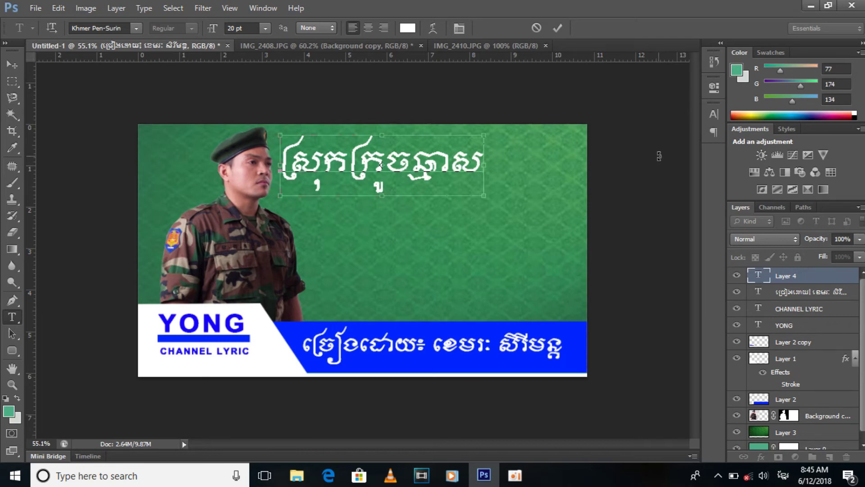
key(ctrl+z)
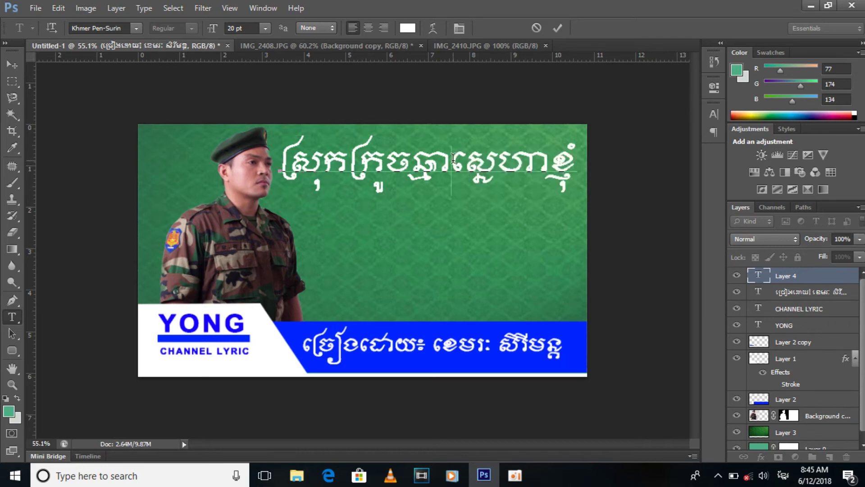
drag(453, 159, 586, 156)
key(Delete)
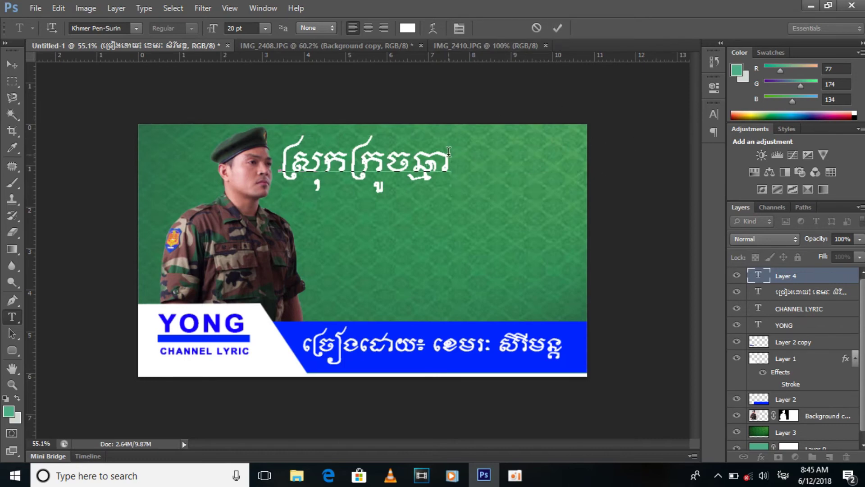
Compare Khmer fonts and set the heading to Khmer Pen SvR, shifting it right and down.
drag(449, 151, 308, 57)
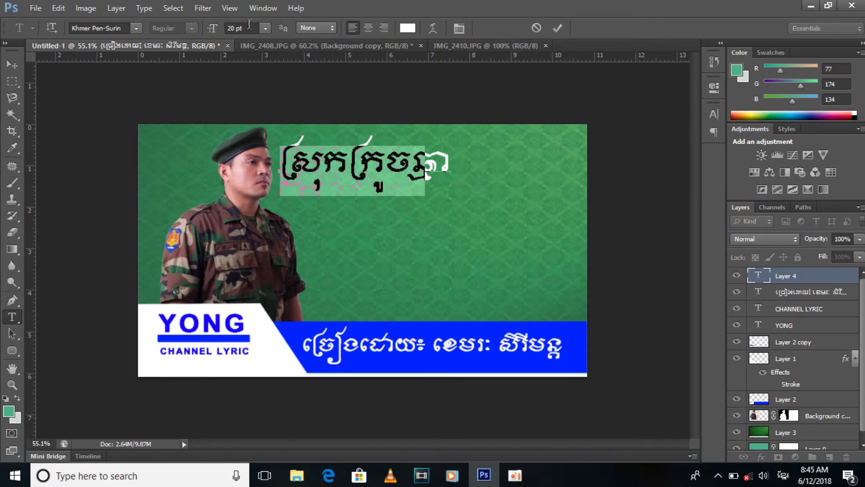
click(116, 27)
key(Down)
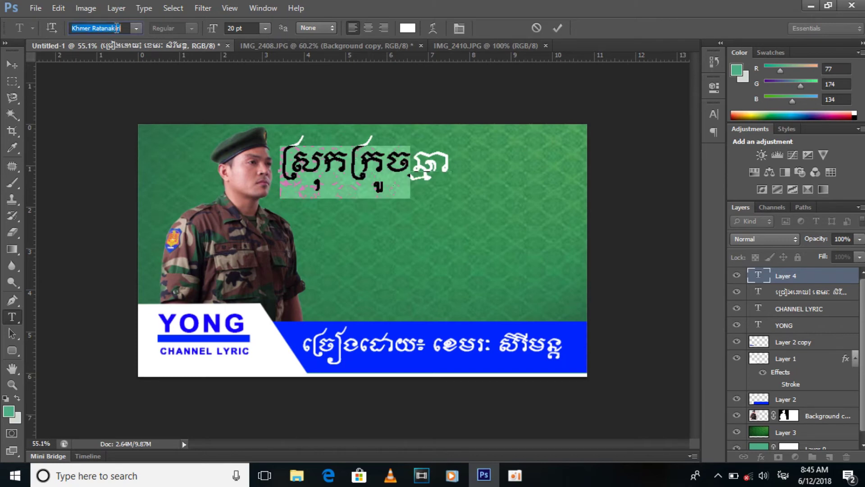
key(Down)
key(Up)
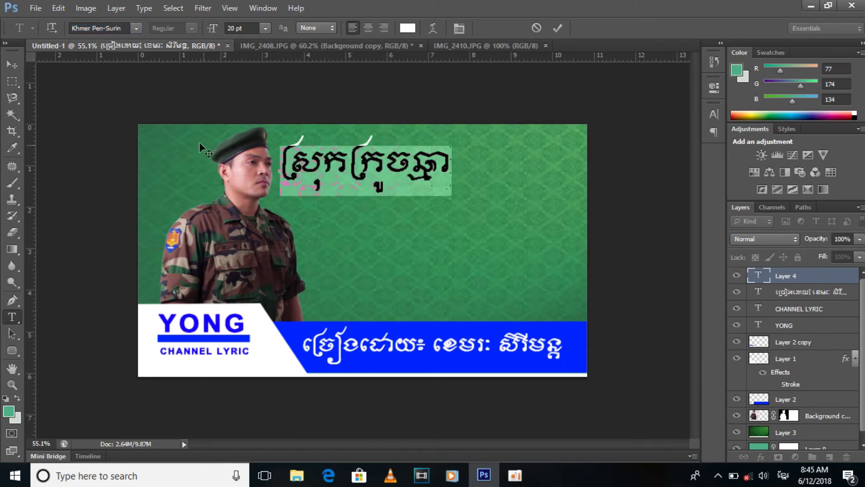
click(111, 28)
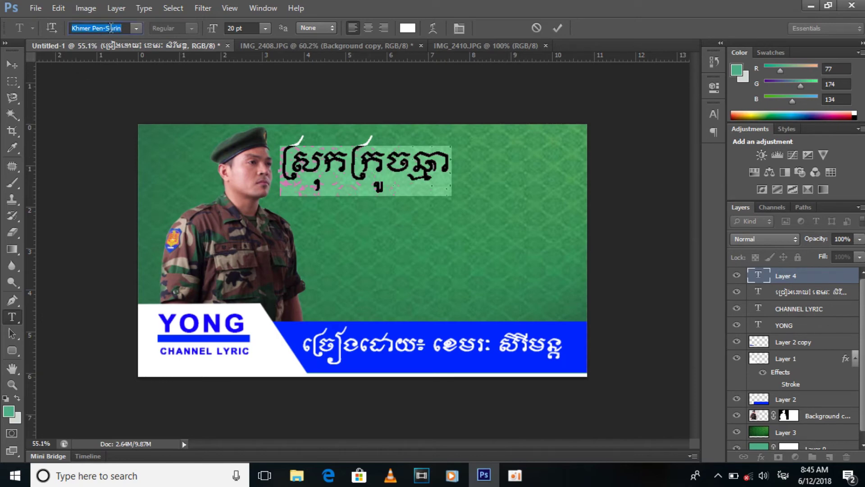
key(Down)
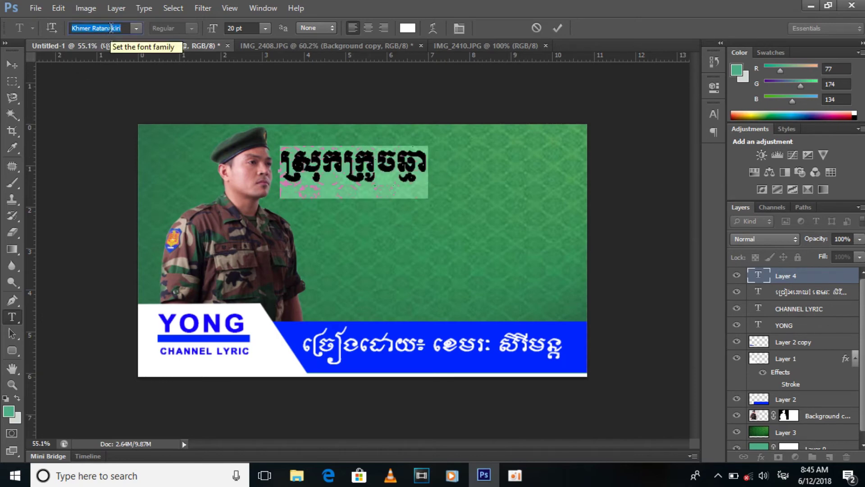
key(Down)
key(Up)
key(Up)
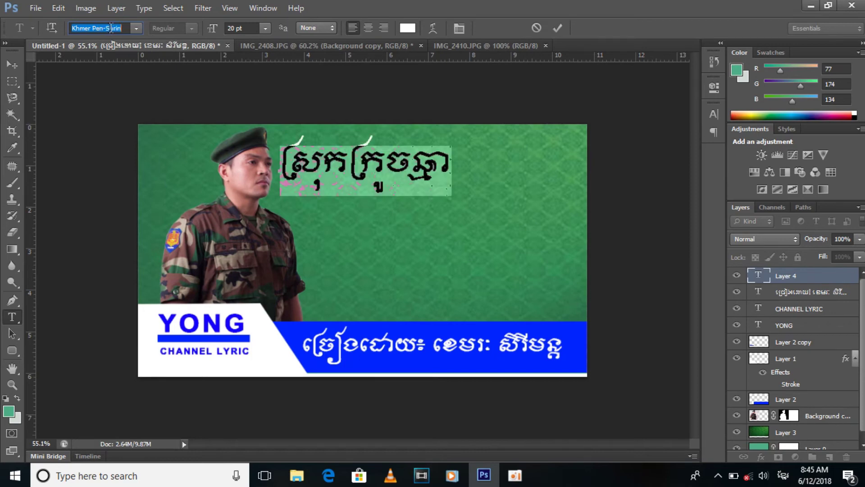
key(Down)
key(Down)
drag(437, 156, 459, 182)
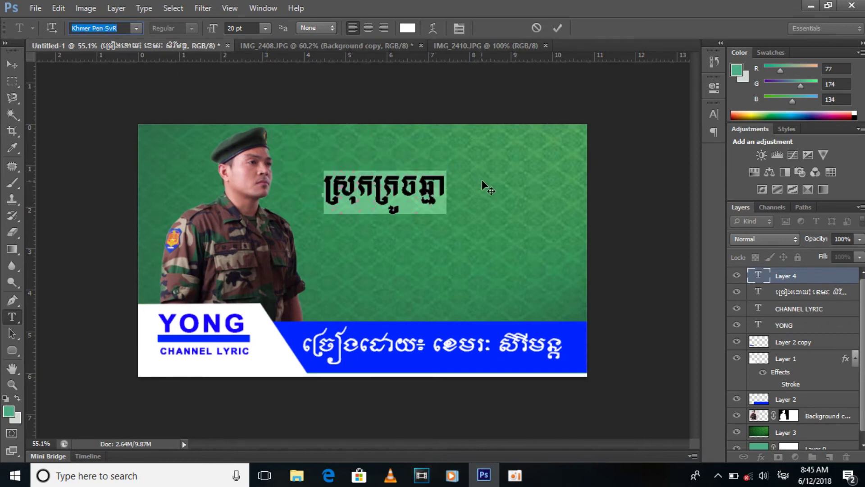
key(Return)
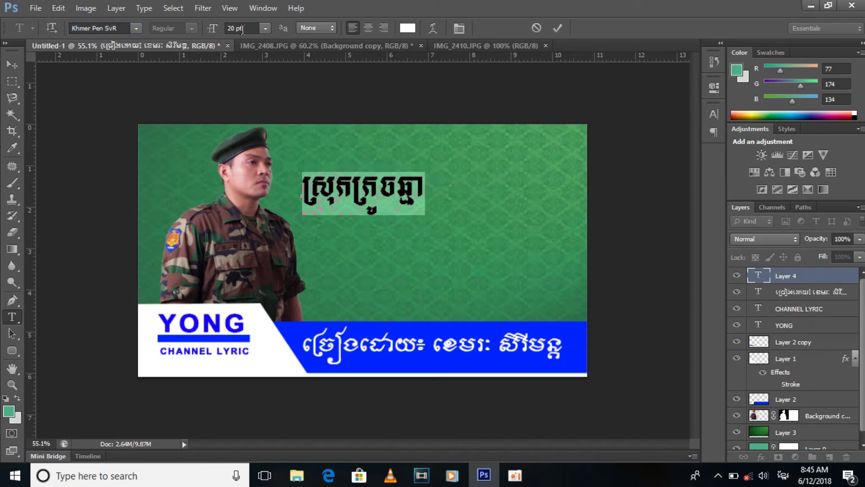
Step the heading's font size up to 28 pt and commit the text.
click(242, 29)
key(Up)
key(Up)
key(Up)
key(Up)
key(Up)
key(Up)
key(Up)
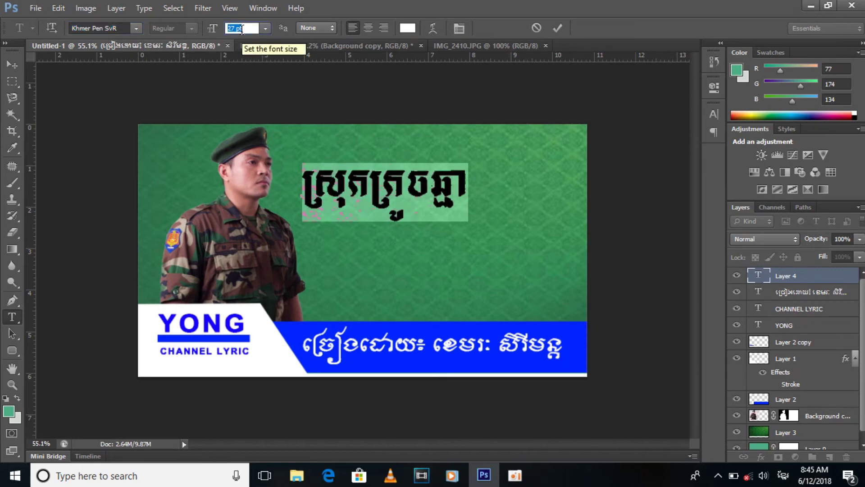
key(Up)
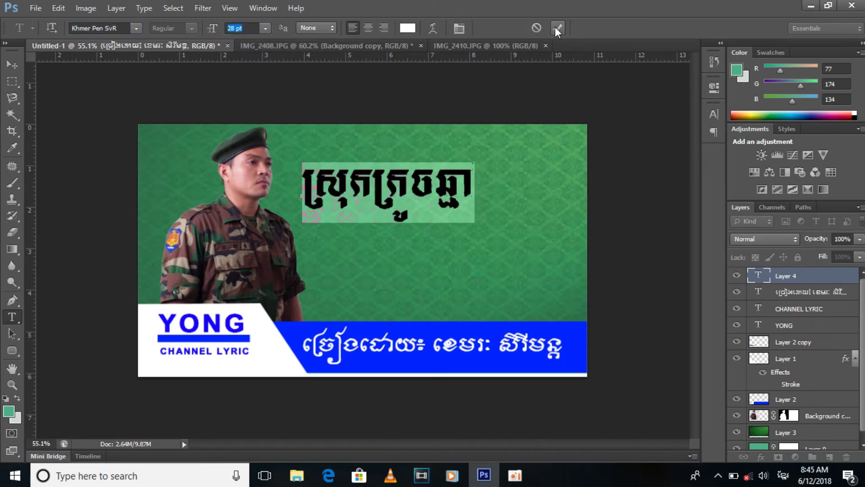
click(556, 27)
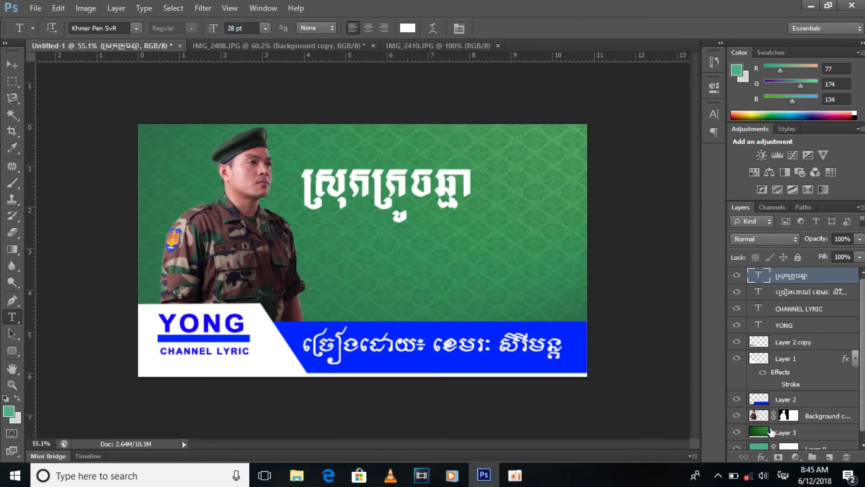
Add a Stroke layer effect coloured dark muted green #536652 to the title layer.
click(762, 456)
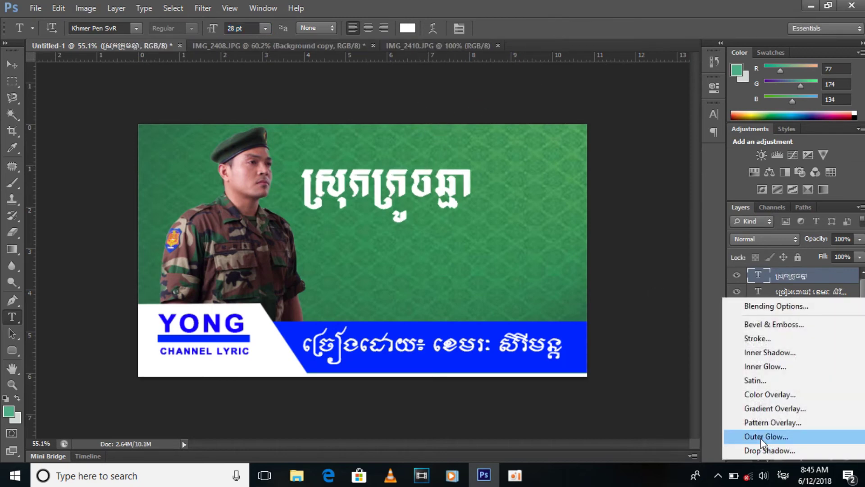
click(752, 339)
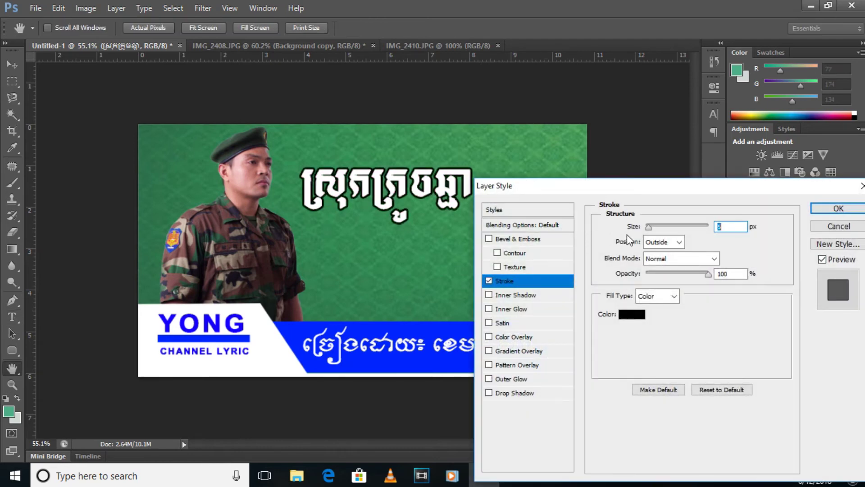
click(632, 314)
drag(693, 225, 693, 256)
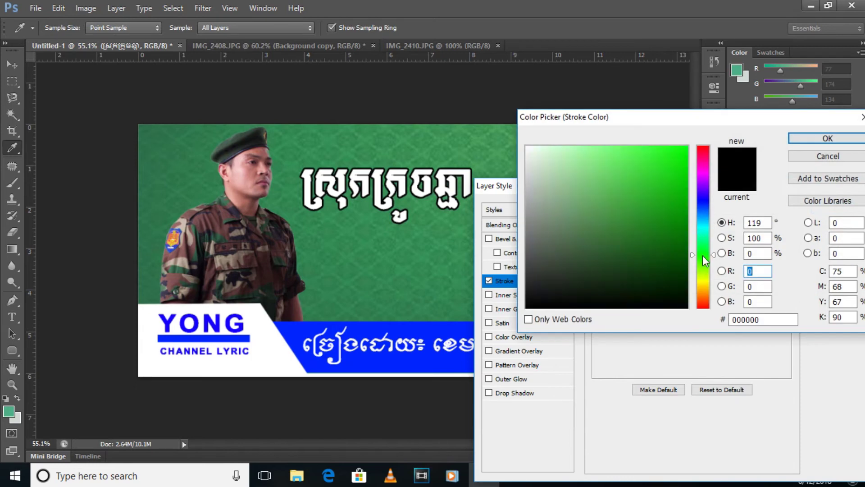
drag(661, 178, 690, 145)
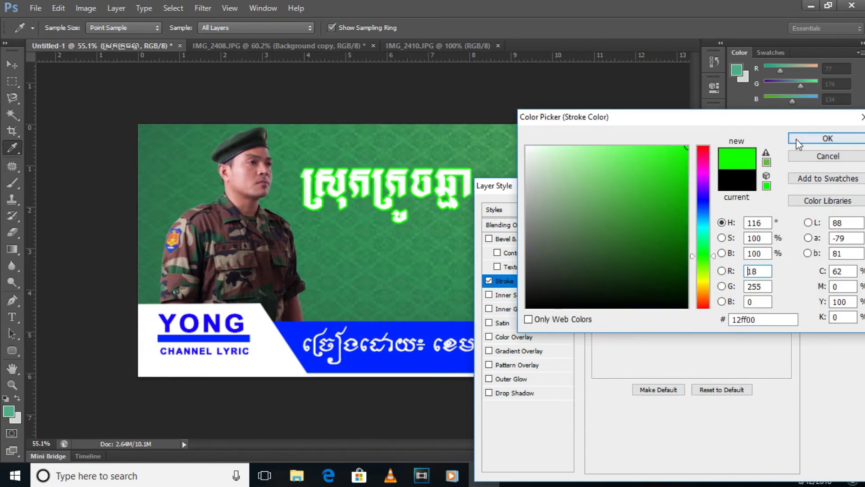
drag(633, 167, 522, 324)
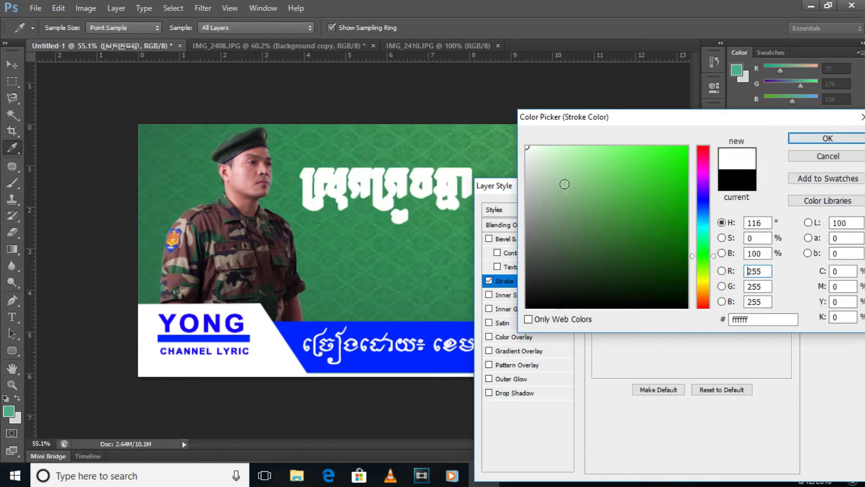
click(557, 243)
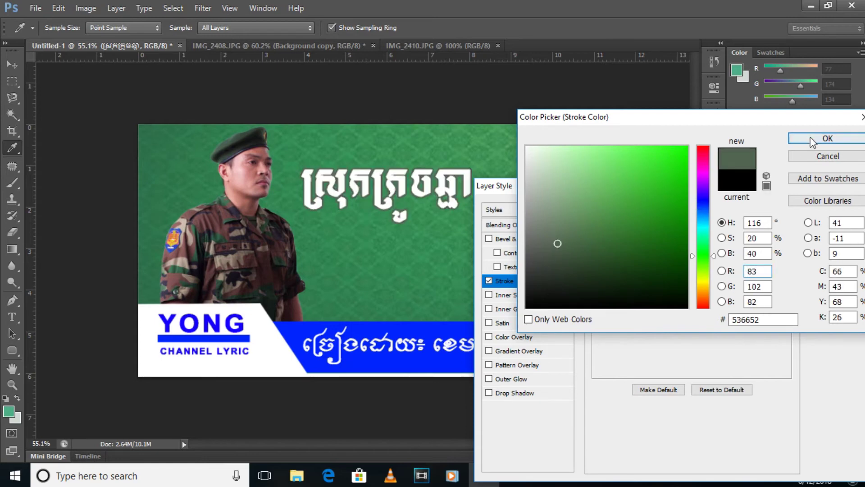
click(826, 138)
click(821, 209)
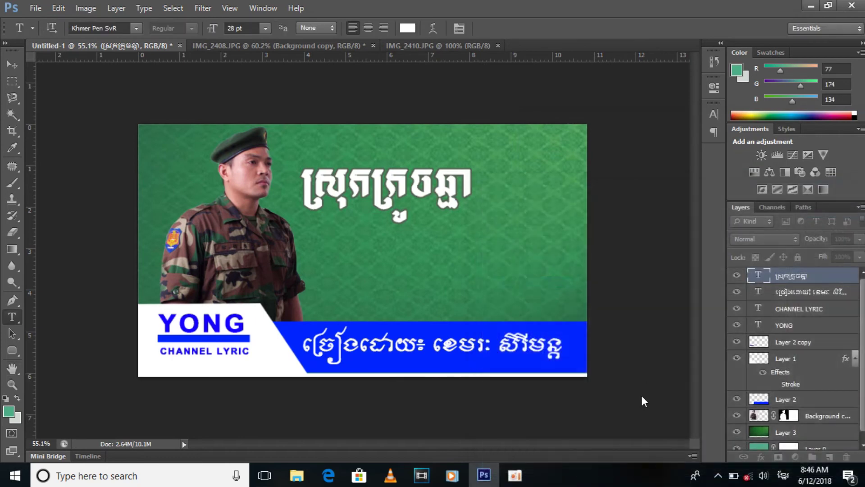
mouse_move(514, 476)
click(499, 431)
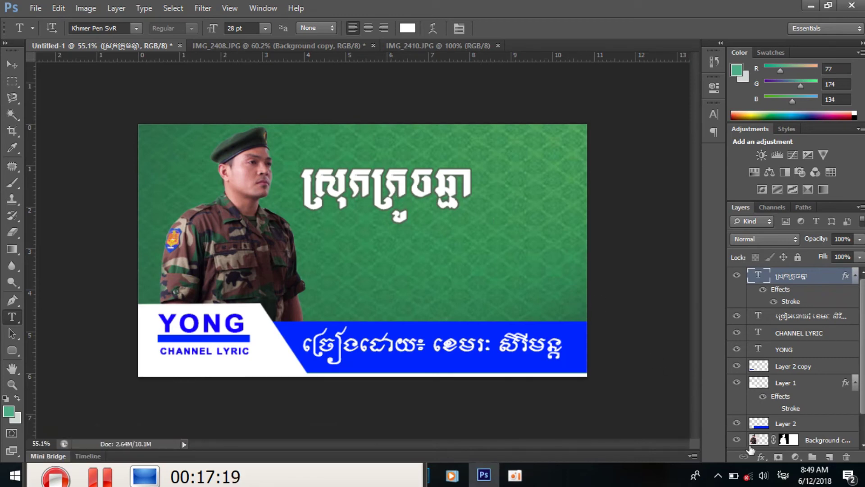
Try an Outer Glow at 100% opacity and 7% spread, then discard it.
click(761, 456)
click(764, 434)
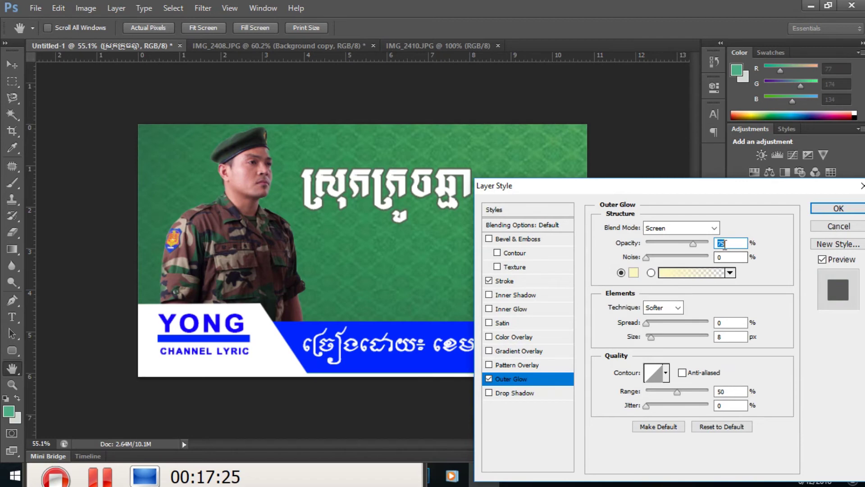
drag(693, 244, 710, 244)
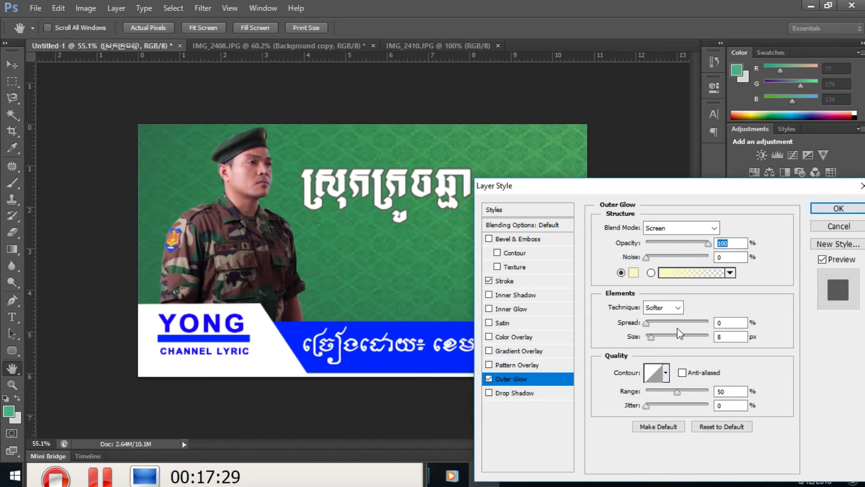
click(728, 323)
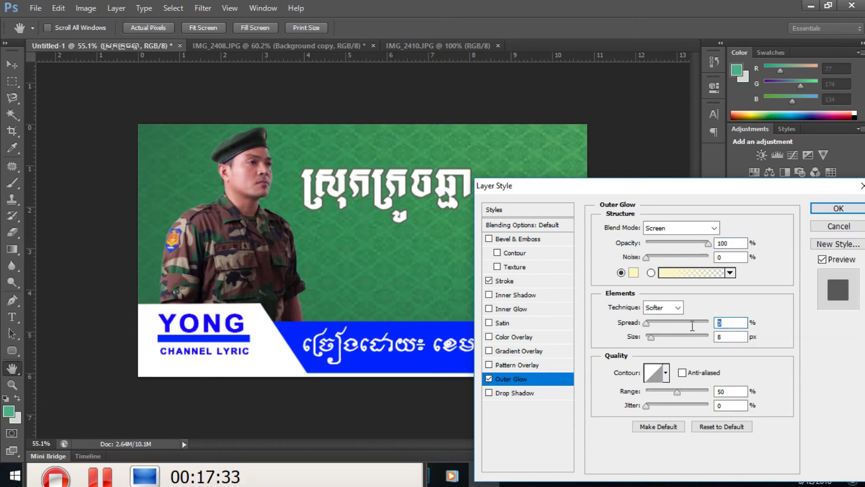
key(Up)
key(Up)
key(Up)
click(838, 227)
Add a black drop shadow with 100% opacity, 16 px distance and 0% noise.
click(761, 457)
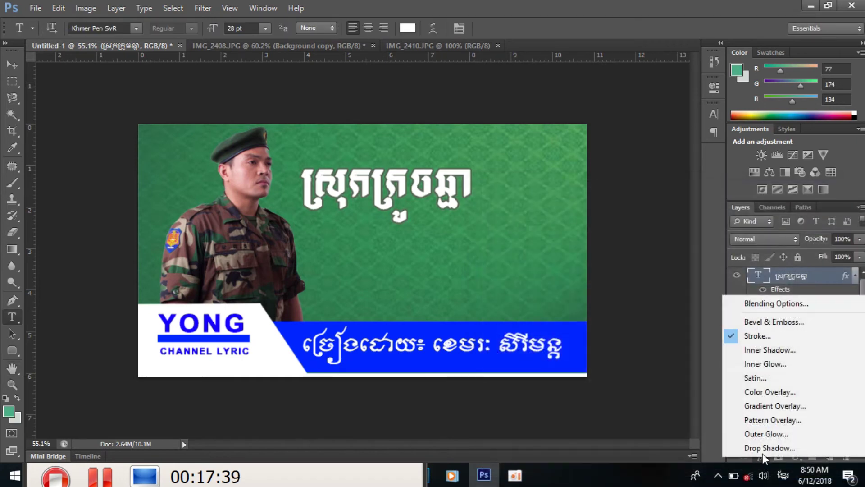
click(766, 448)
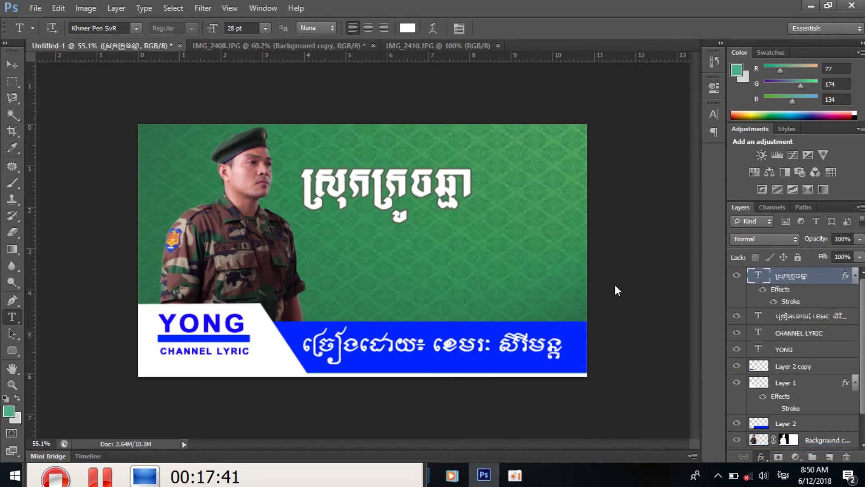
drag(693, 243, 710, 243)
drag(649, 283, 659, 286)
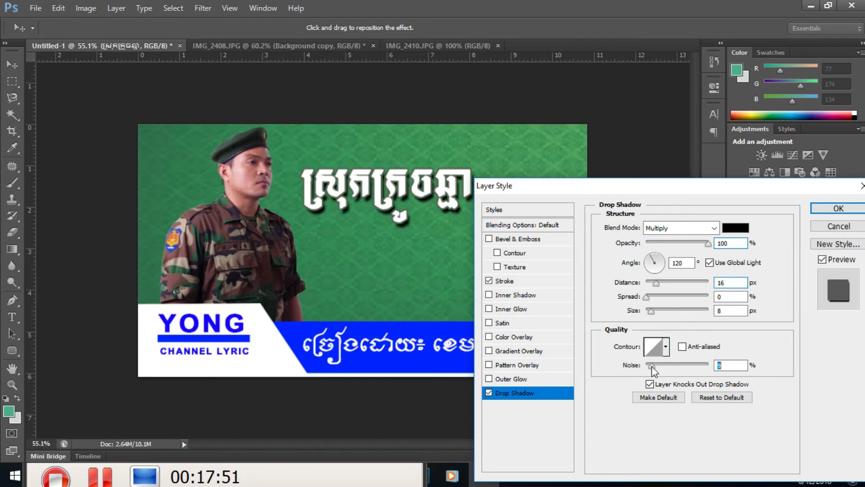
drag(658, 366, 646, 366)
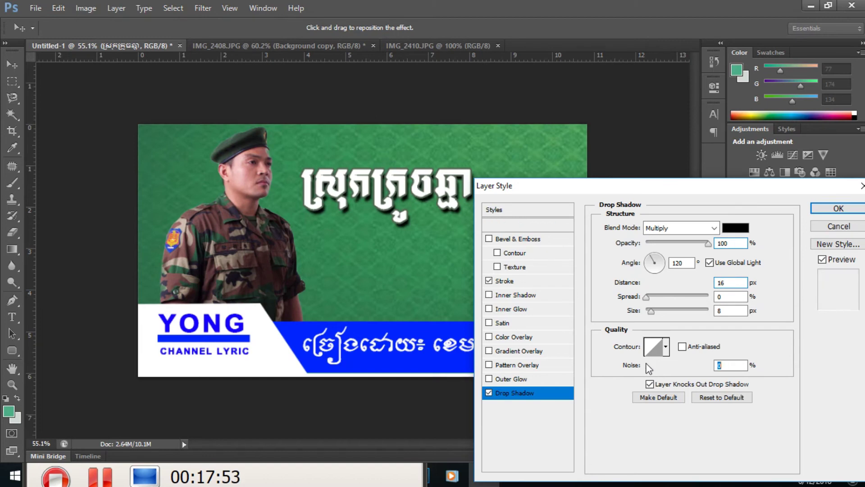
click(816, 211)
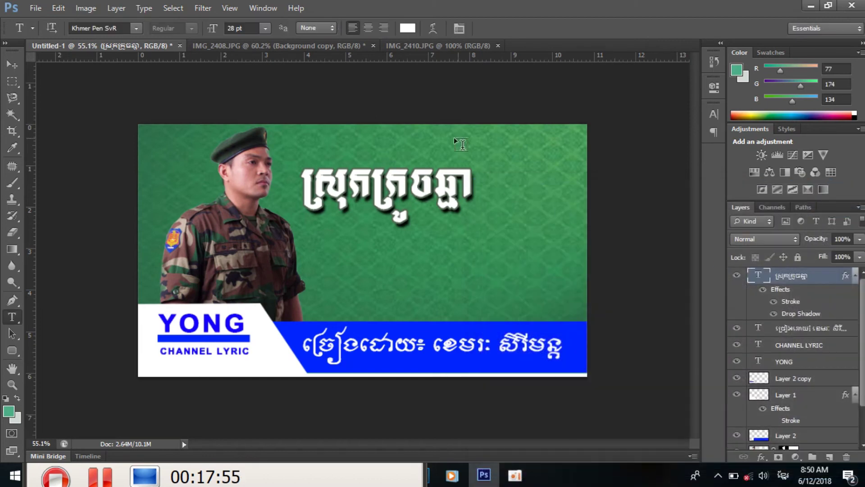
Paste the Khmer subtitle as new text beside the title and select it.
click(380, 257)
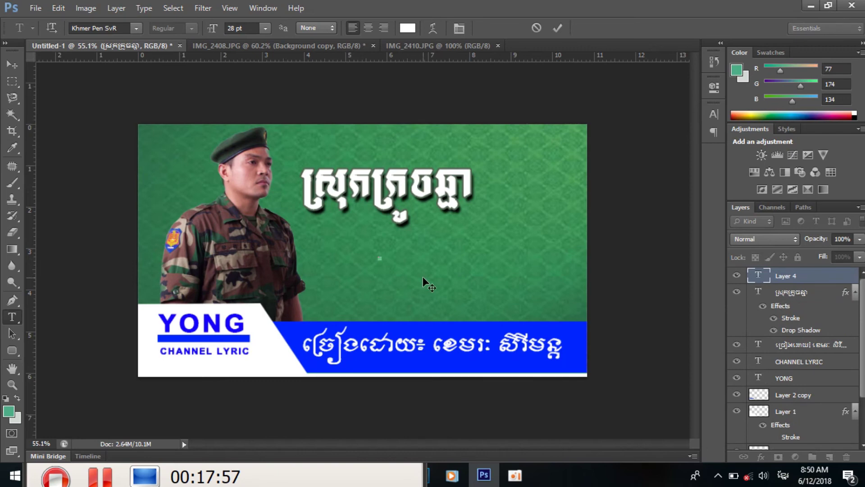
text(ស្នេហាខ្ញុំ)
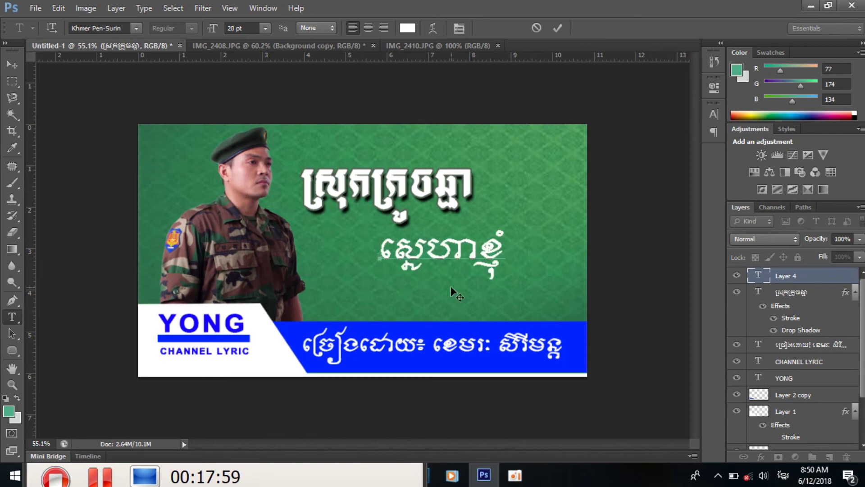
drag(492, 266, 488, 262)
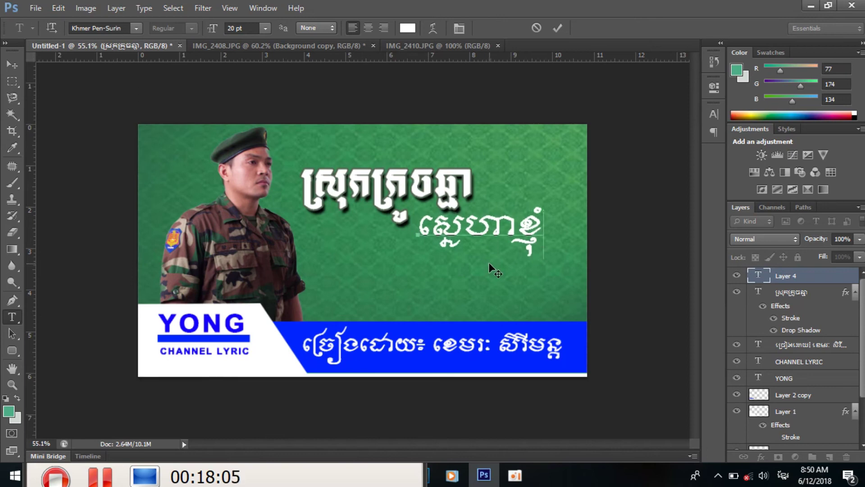
drag(424, 222, 585, 218)
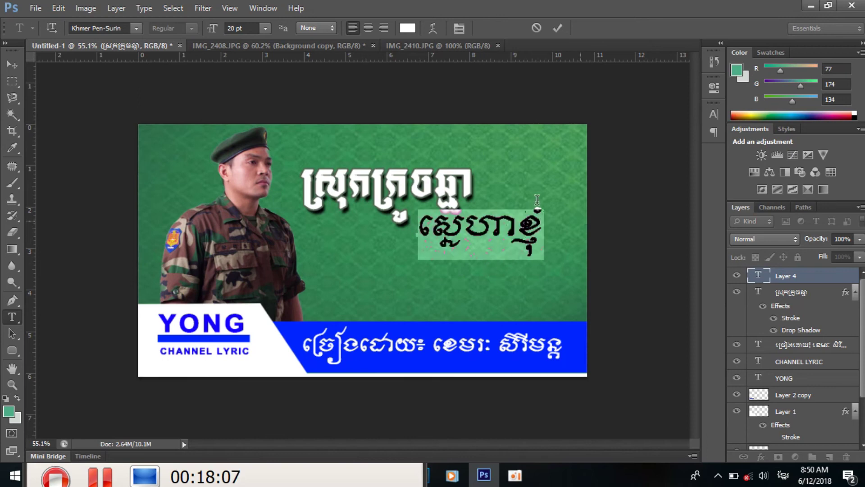
Set the subtitle to Khmer Pen SR at 18 pt and commit it.
click(250, 28)
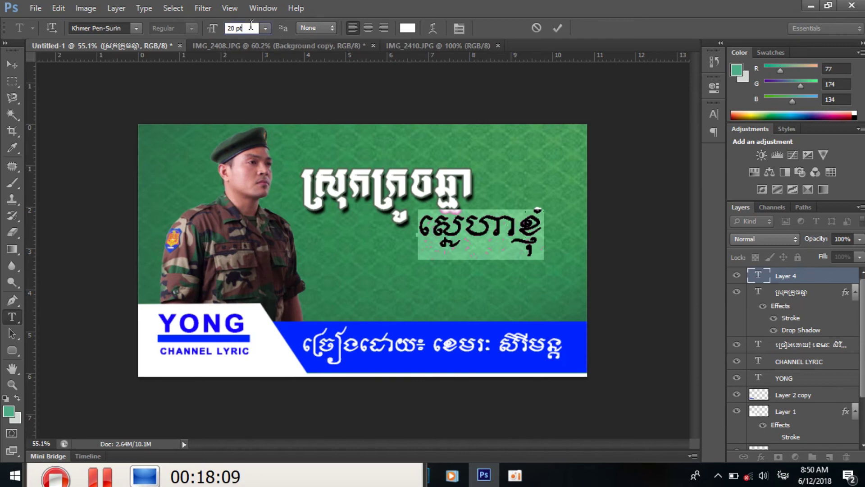
click(116, 27)
key(Return)
key(Up)
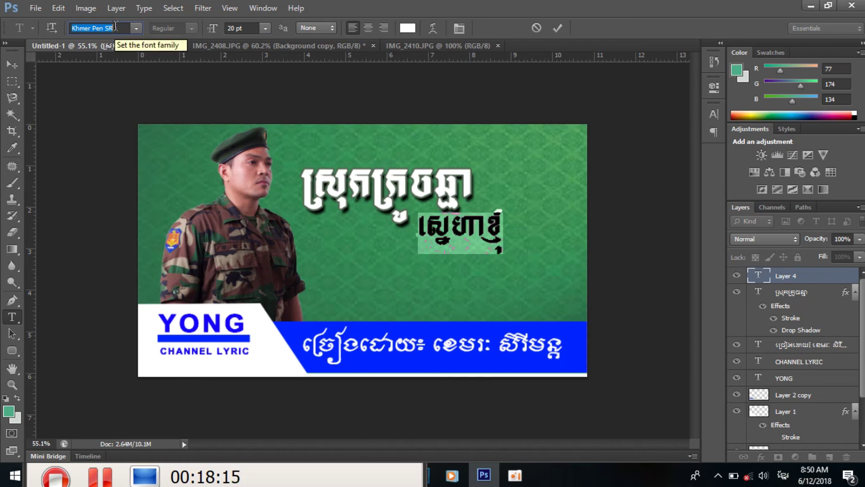
key(Up)
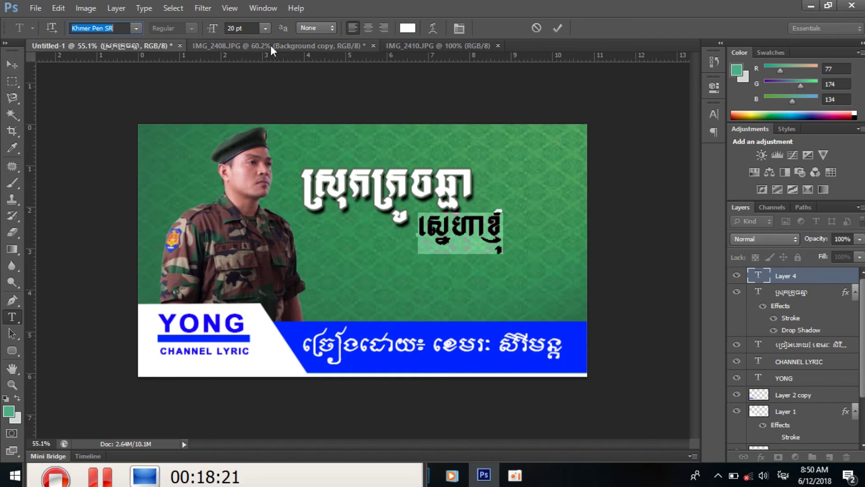
click(247, 29)
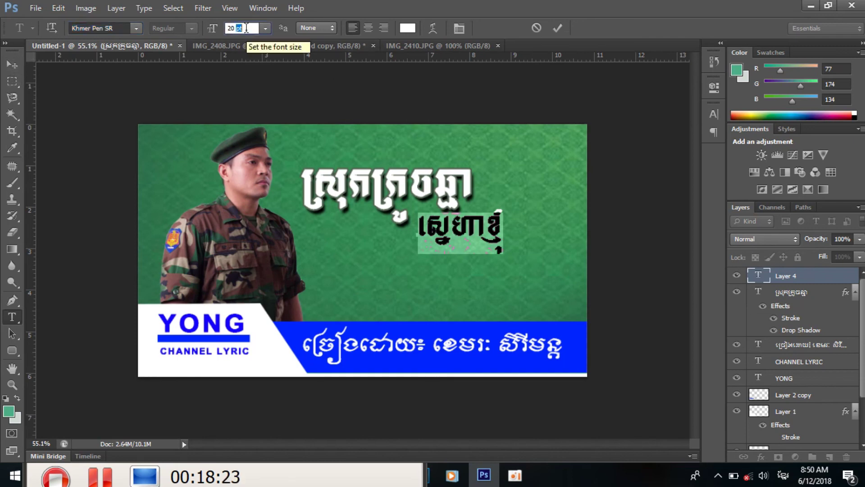
key(Down)
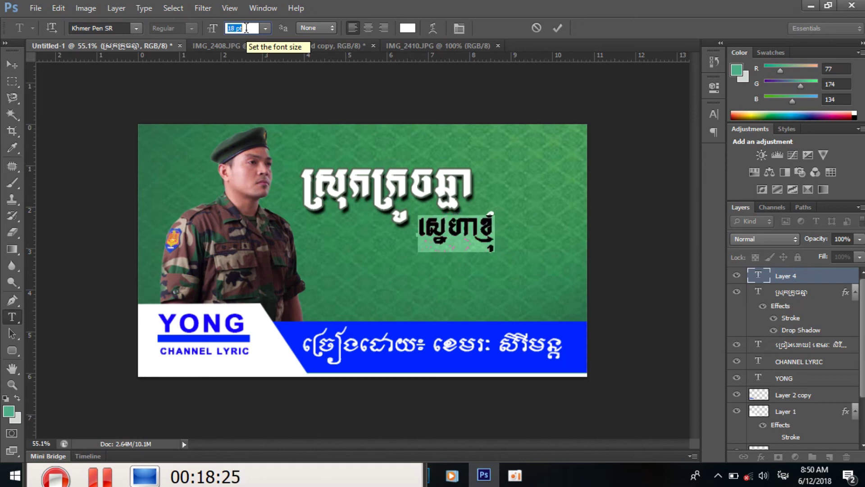
click(14, 66)
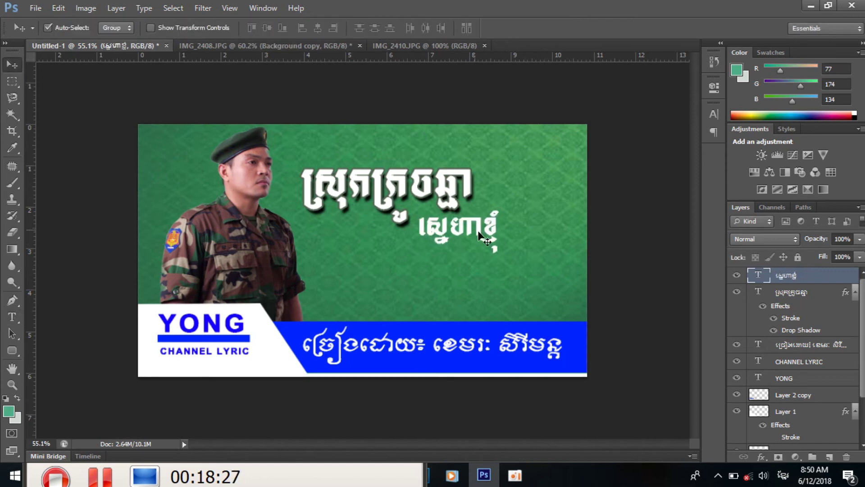
Nudge the subtitle right and give it a 6 px black Stroke effect.
drag(458, 225, 462, 226)
click(765, 457)
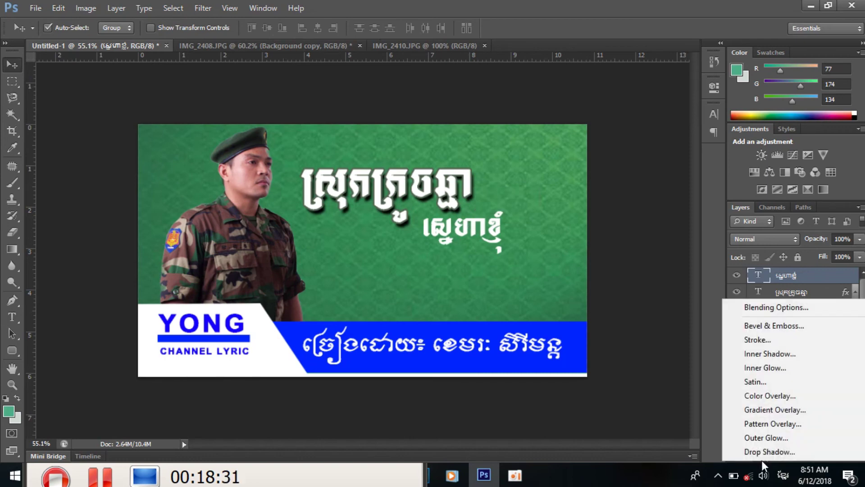
click(757, 341)
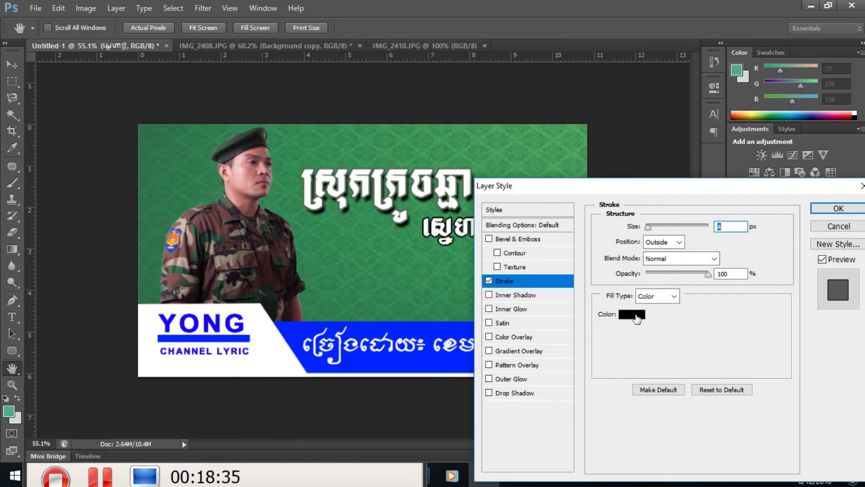
key(Up)
key(Up)
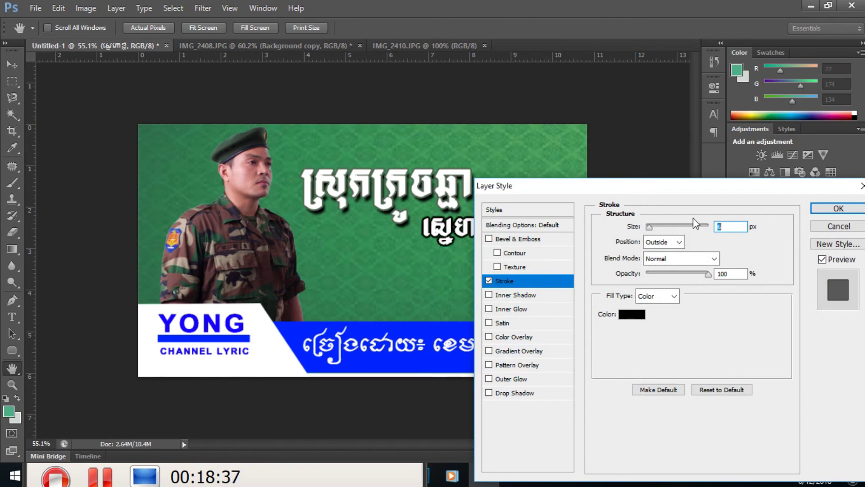
click(818, 207)
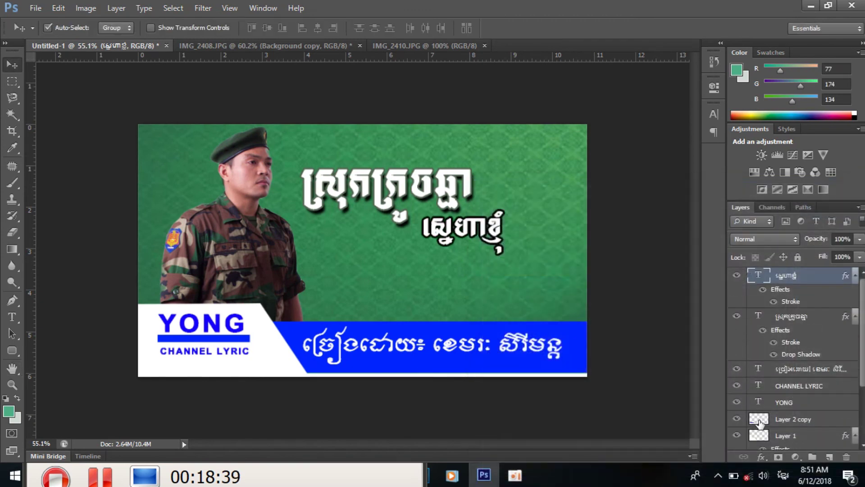
Add a drop shadow to the subtitle with 100% opacity and 11 px distance.
click(762, 459)
click(768, 444)
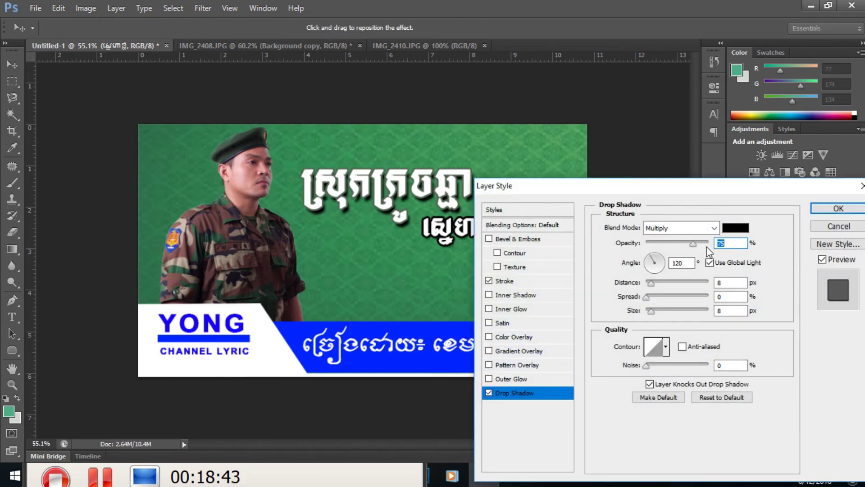
drag(692, 243, 711, 244)
click(721, 283)
key(Up)
key(Up)
key(Up)
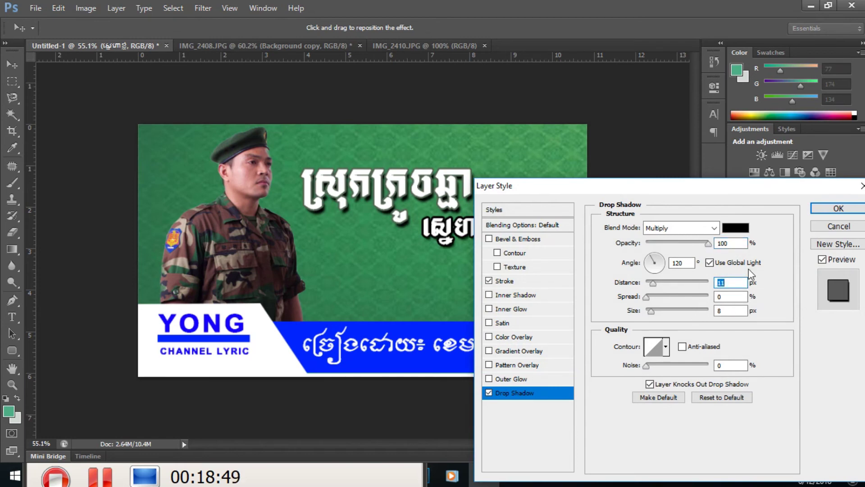
click(839, 209)
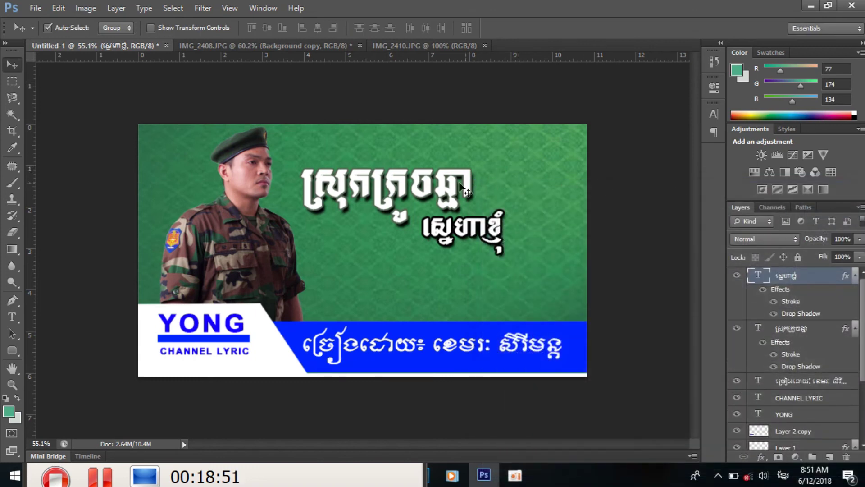
Select the large title text, colour it bright blue 146ce3, and commit.
click(19, 321)
click(373, 190)
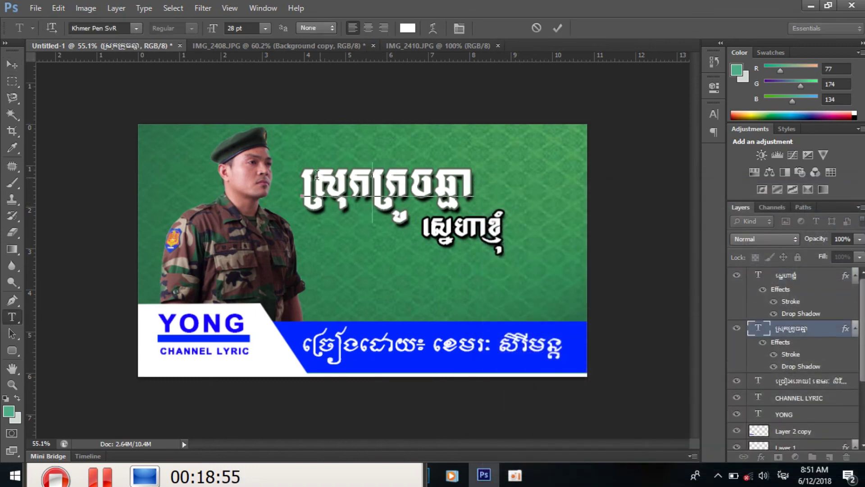
drag(303, 182, 474, 185)
click(408, 28)
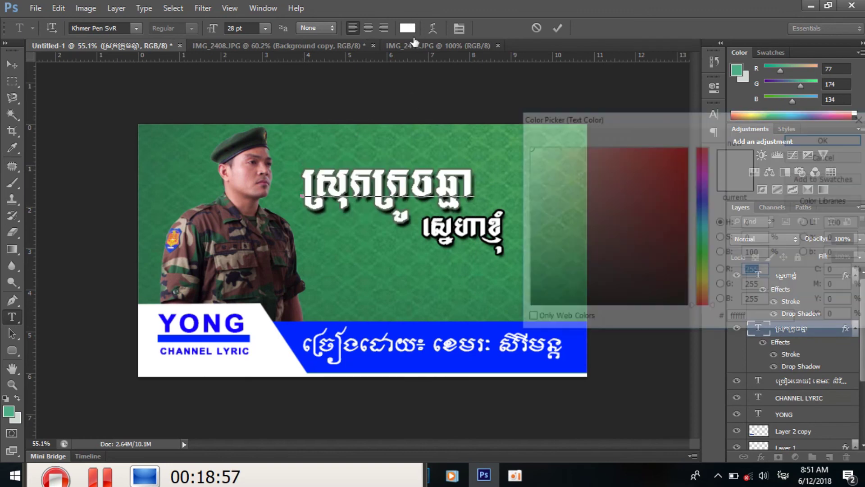
click(705, 242)
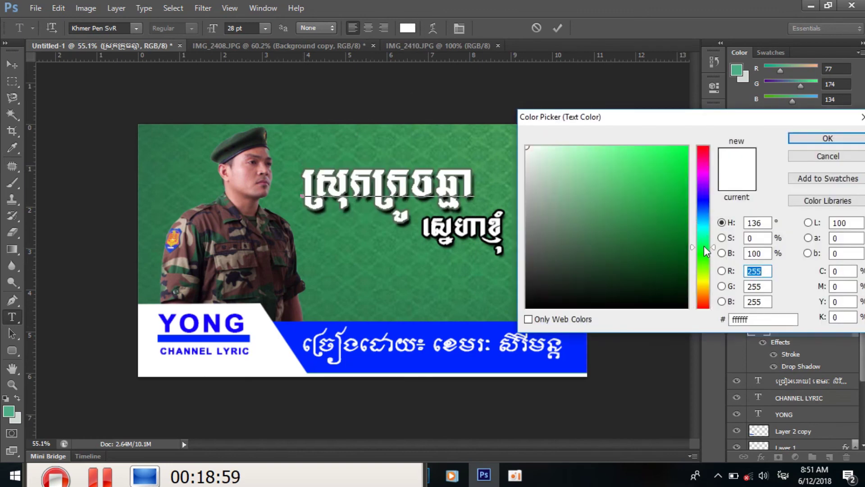
click(710, 217)
click(673, 200)
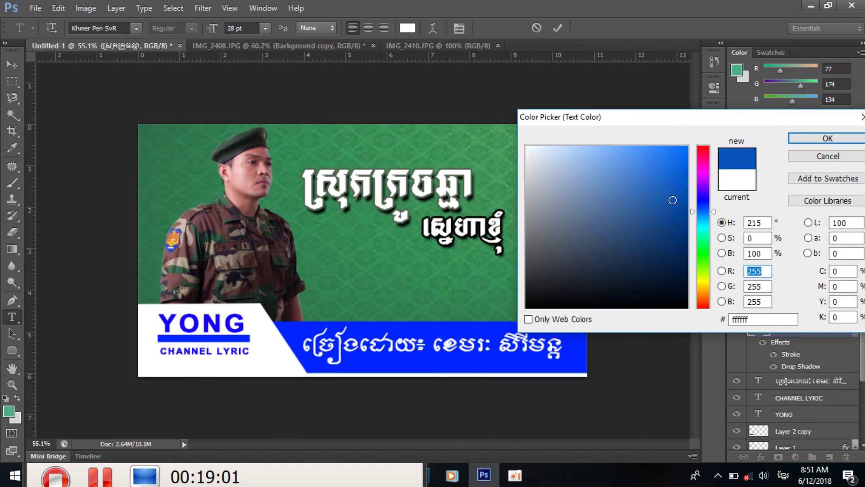
click(674, 163)
drag(675, 163, 689, 146)
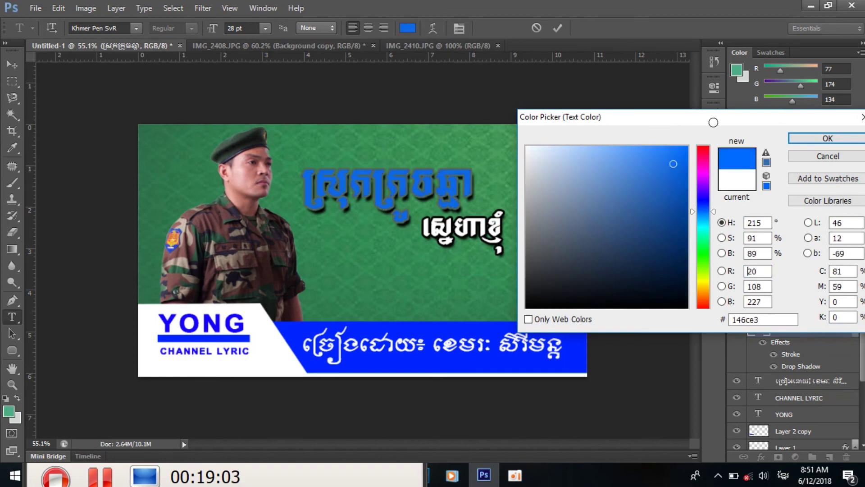
click(817, 141)
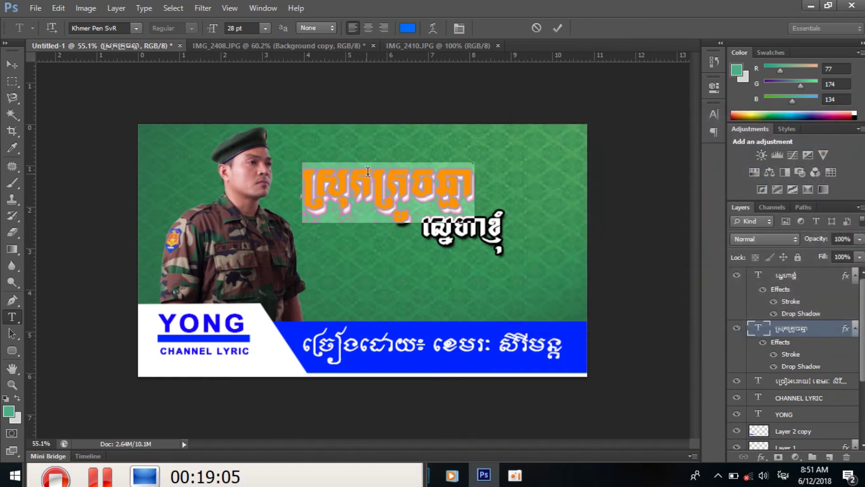
key(ctrl+h)
click(12, 65)
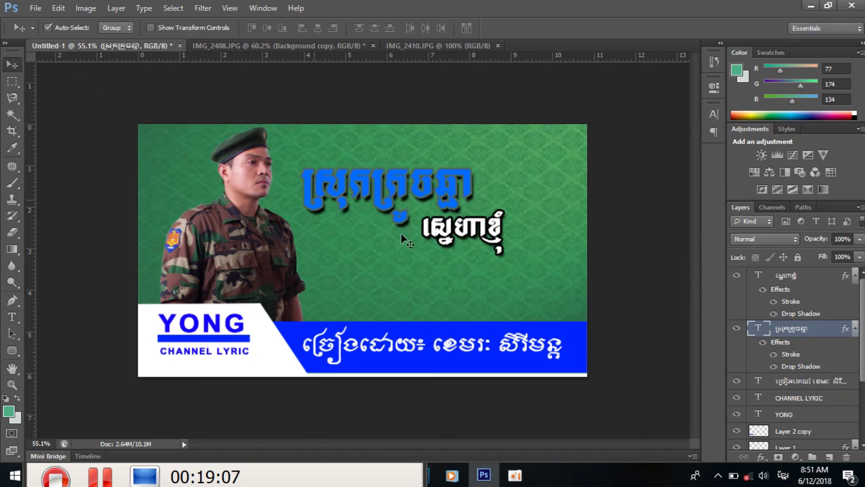
Change the title's Stroke effect colour from dark green to black 000000.
click(761, 456)
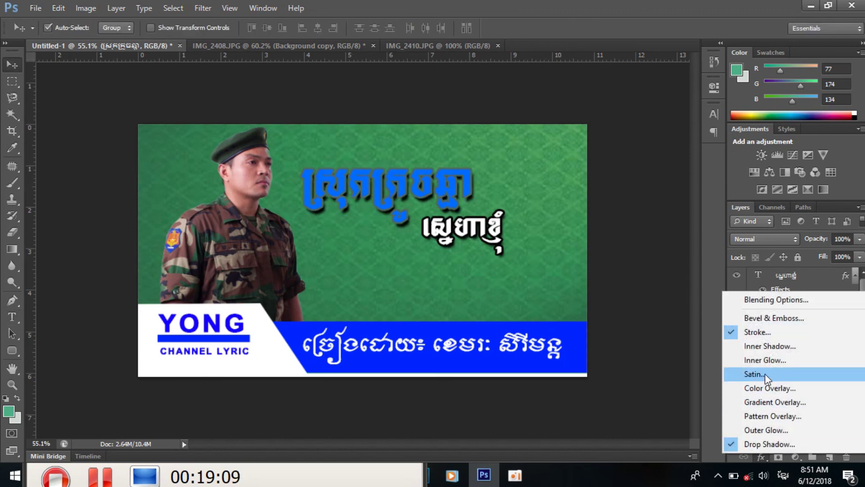
click(761, 334)
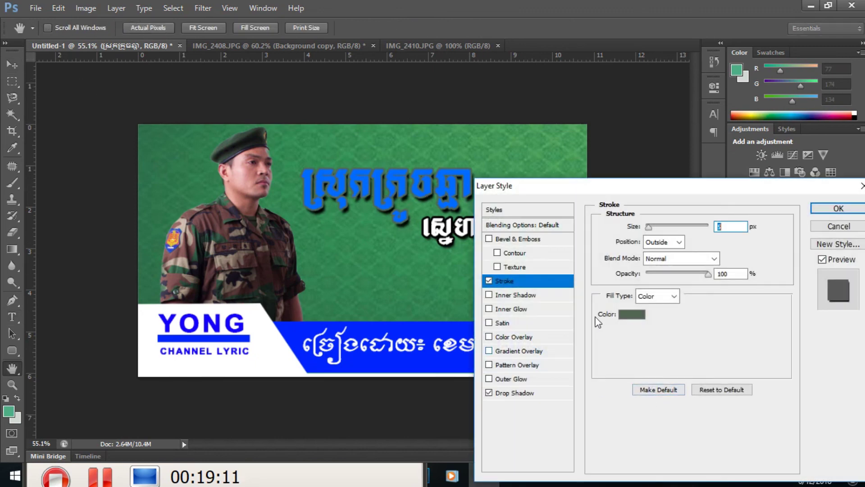
click(631, 316)
click(527, 308)
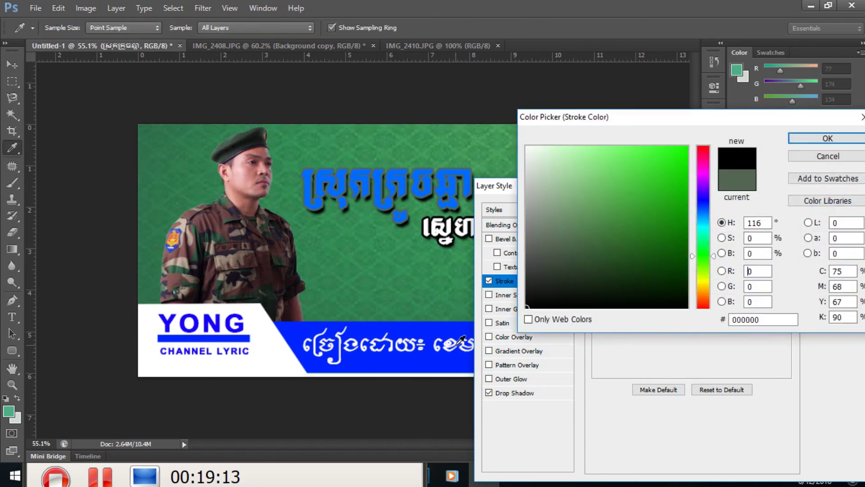
click(820, 138)
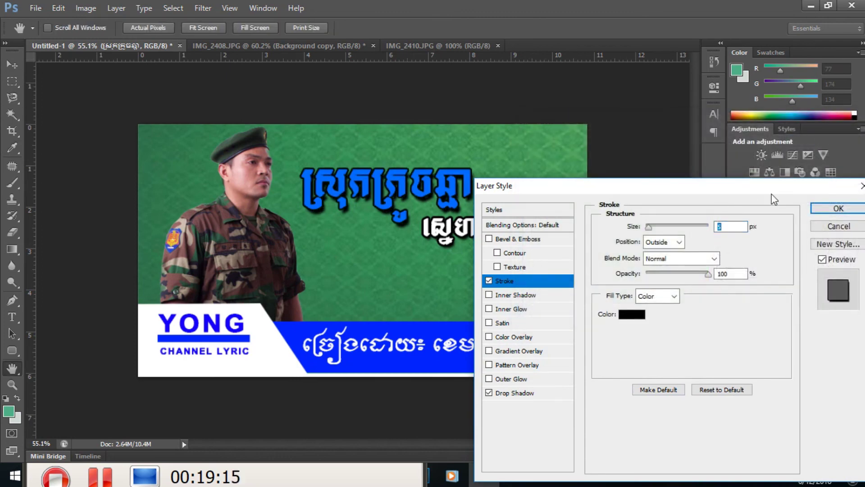
click(820, 208)
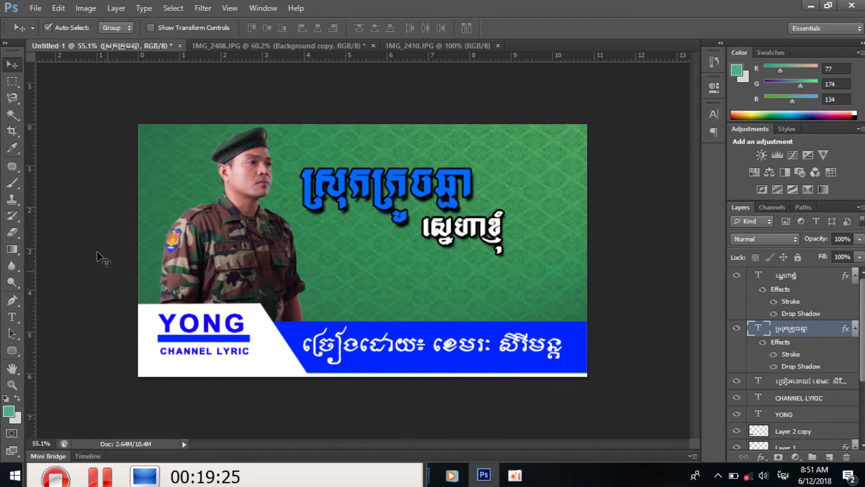
click(35, 9)
mouse_move(59, 8)
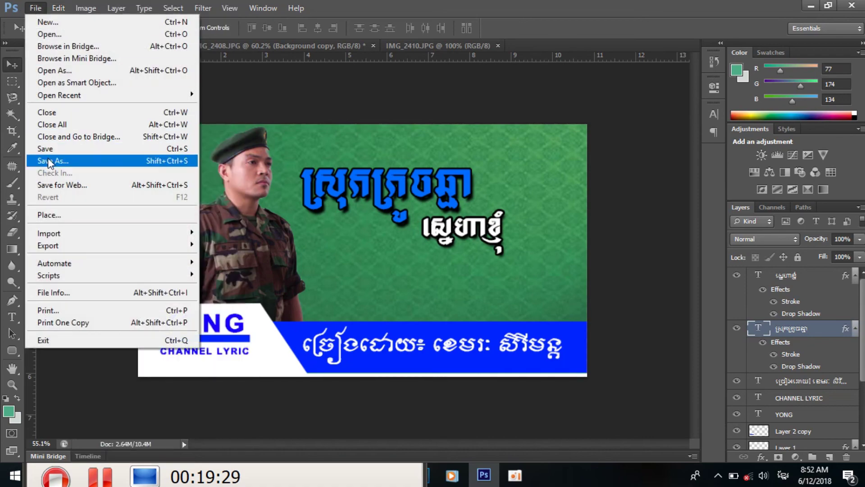
Save As JPEG named 19 on the Desktop, confirming replacement of 19.jpg.
click(50, 161)
click(451, 268)
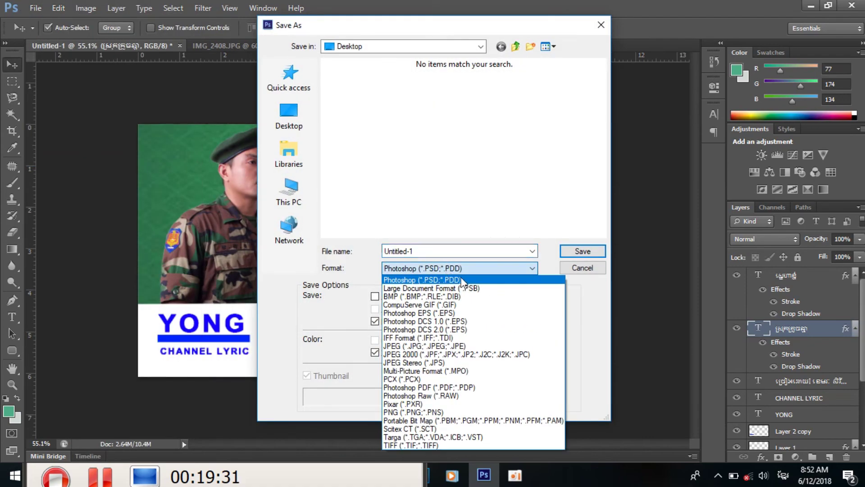
click(463, 346)
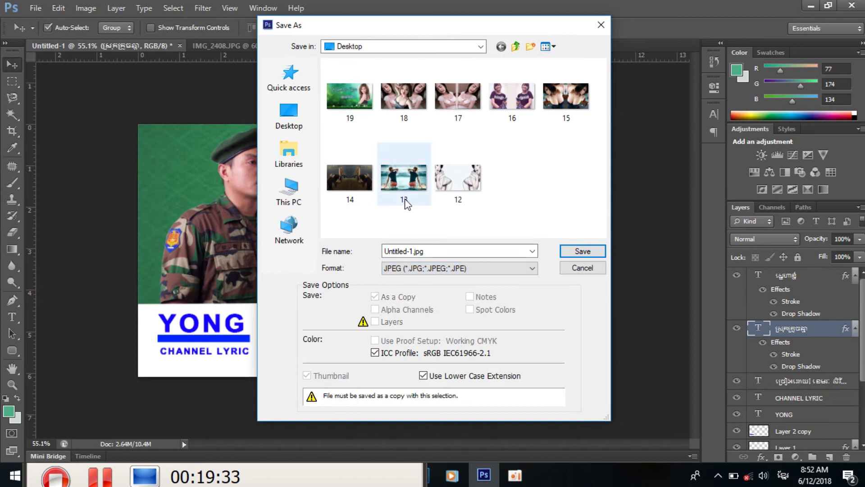
click(348, 108)
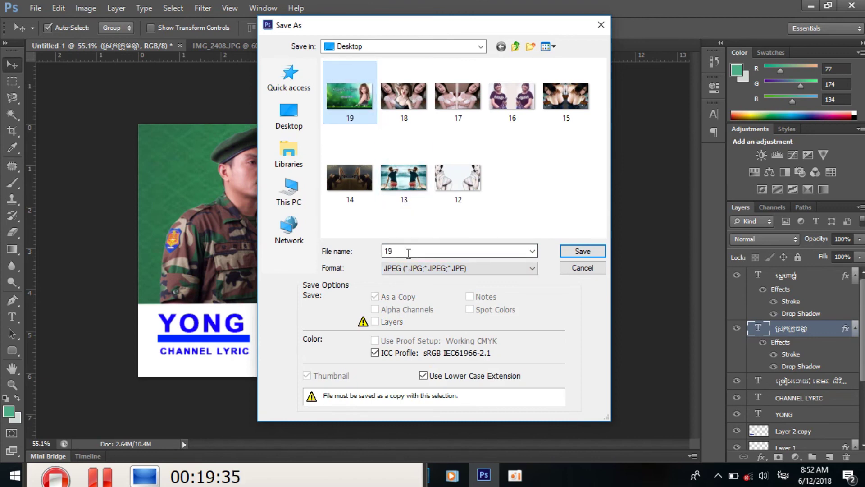
click(585, 253)
click(415, 188)
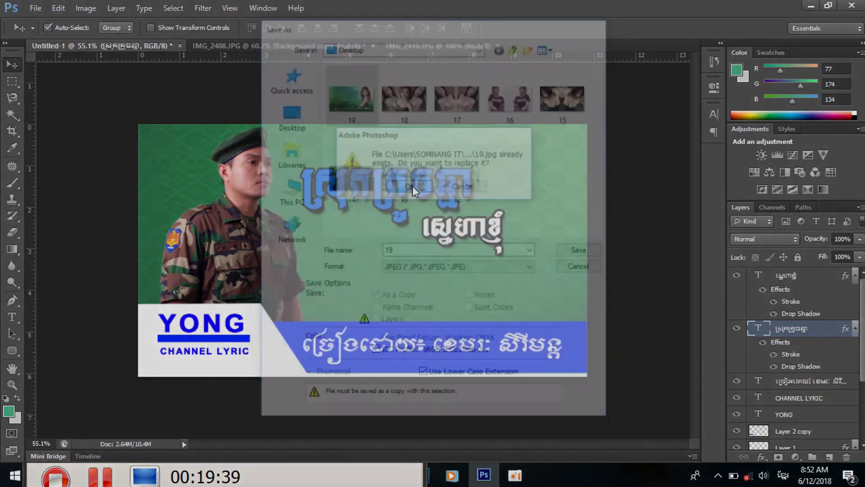